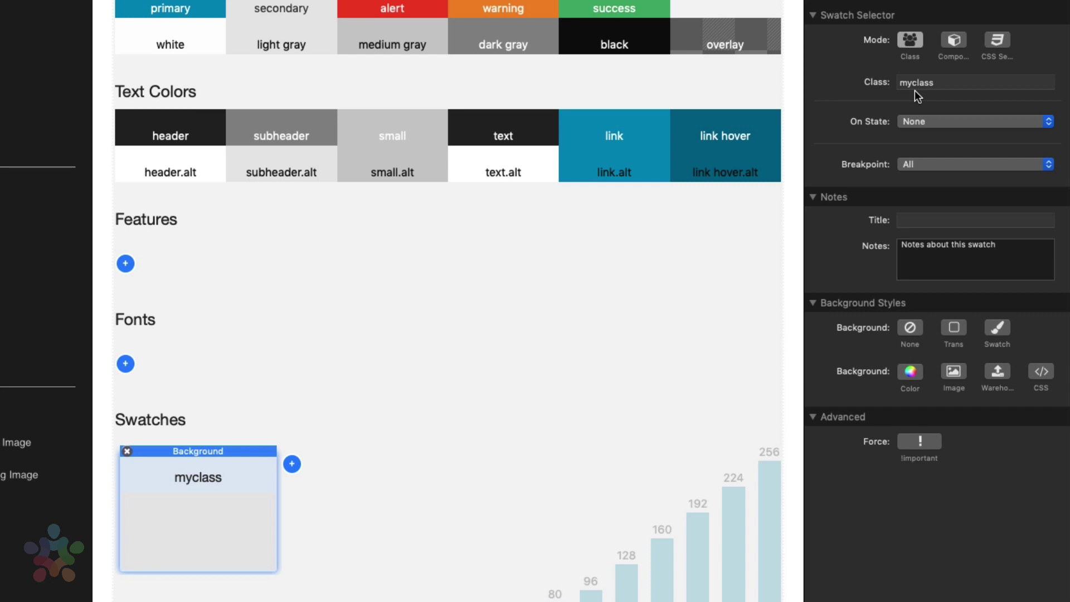
Inspect the swatch's myclass class name and the Markdown columns container, then reselect the Background swatch
click(962, 80)
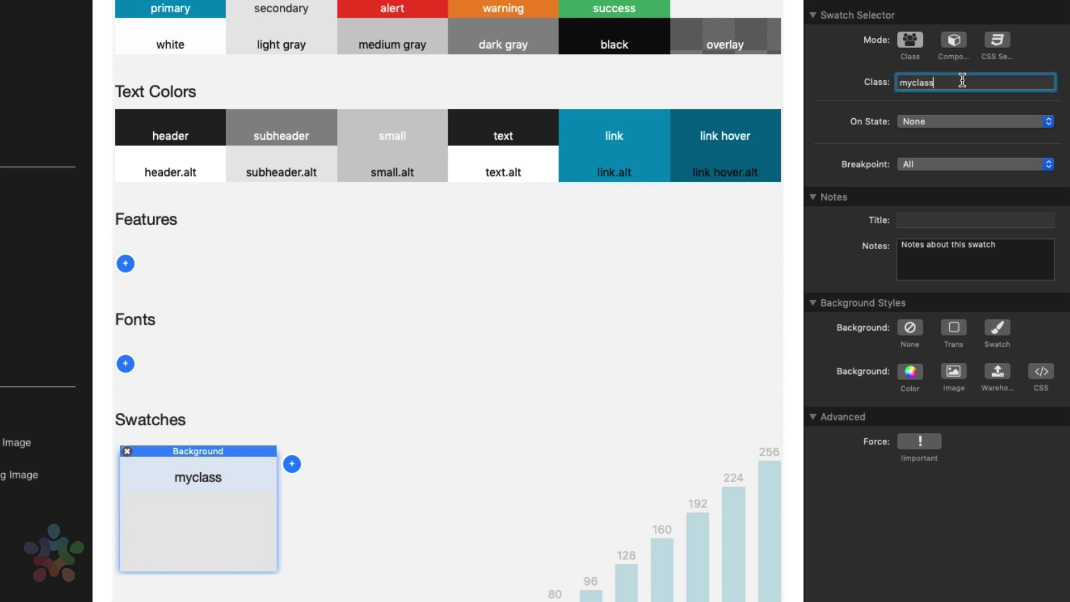
double_click(962, 81)
scroll(557, 263, down, 5)
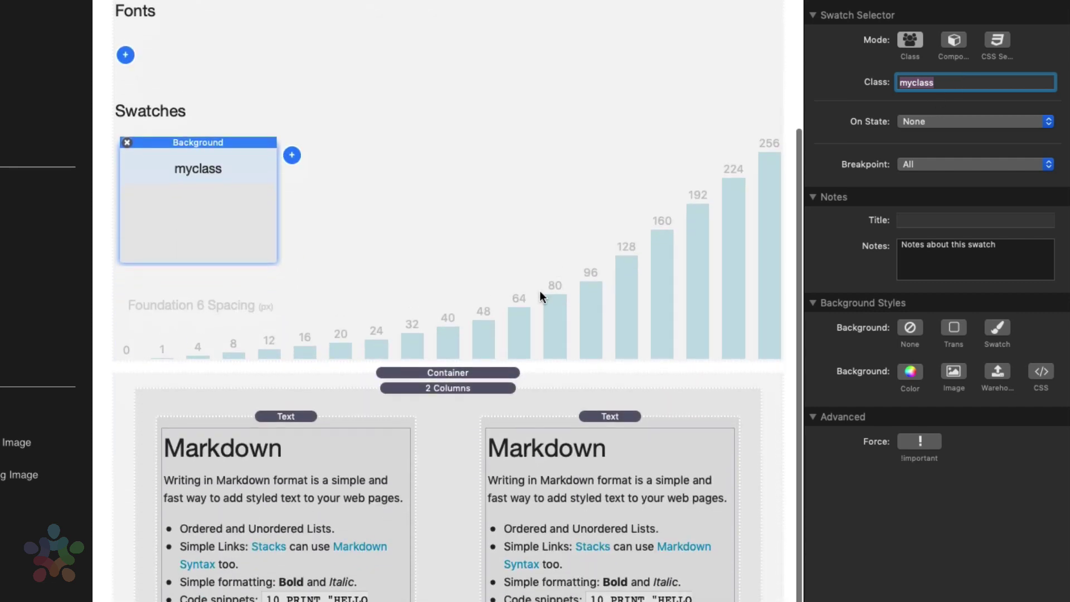
click(472, 376)
click(928, 376)
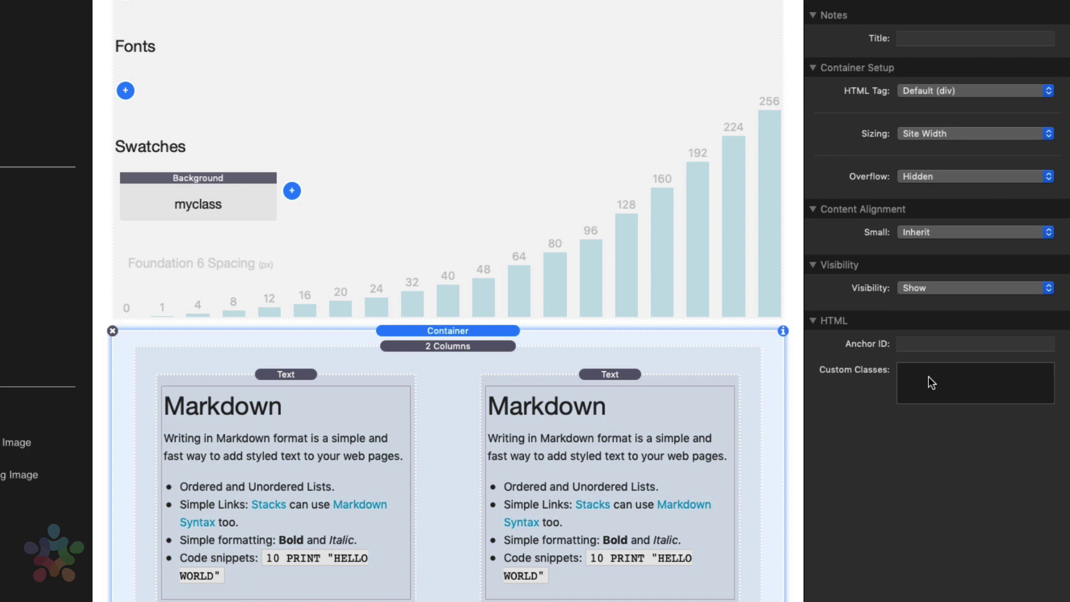
scroll(707, 226, up, 1)
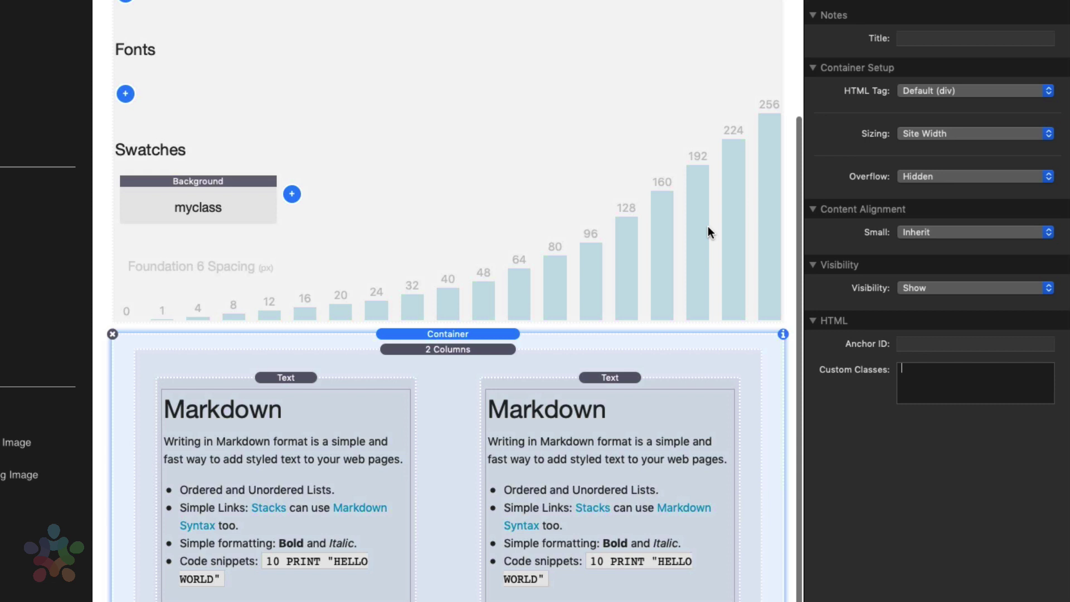
click(205, 193)
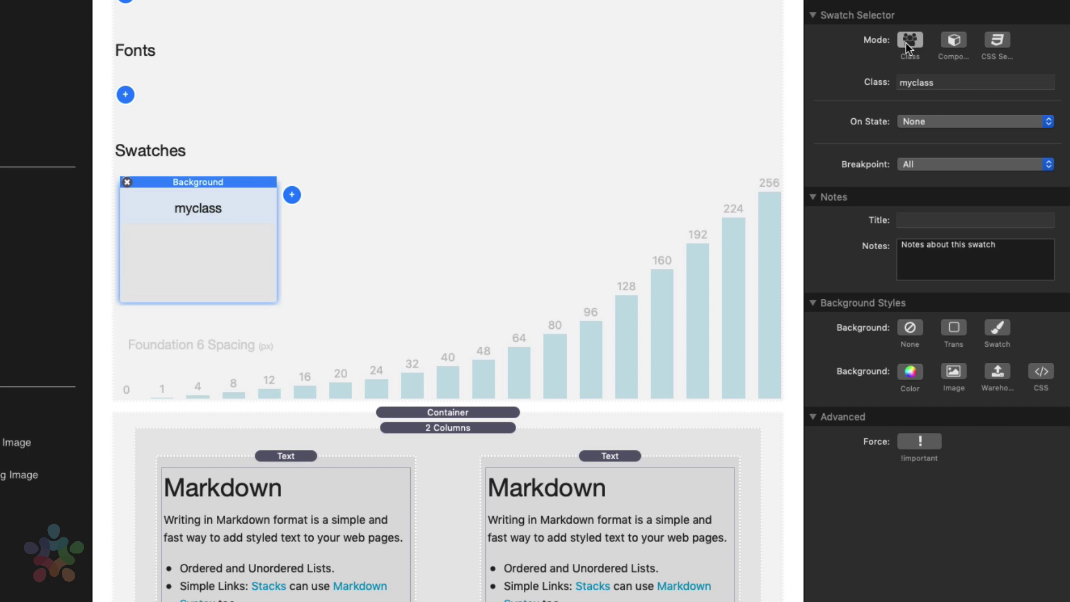
Switch the swatch to Component mode, try Table Headers, then settle on the Blockquote component
click(954, 39)
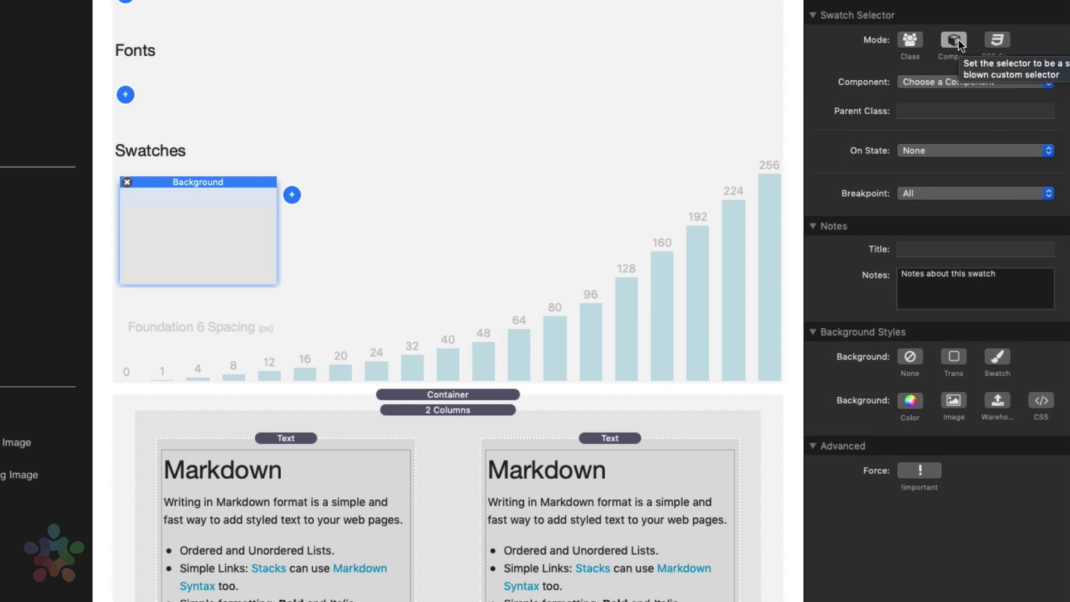
click(958, 81)
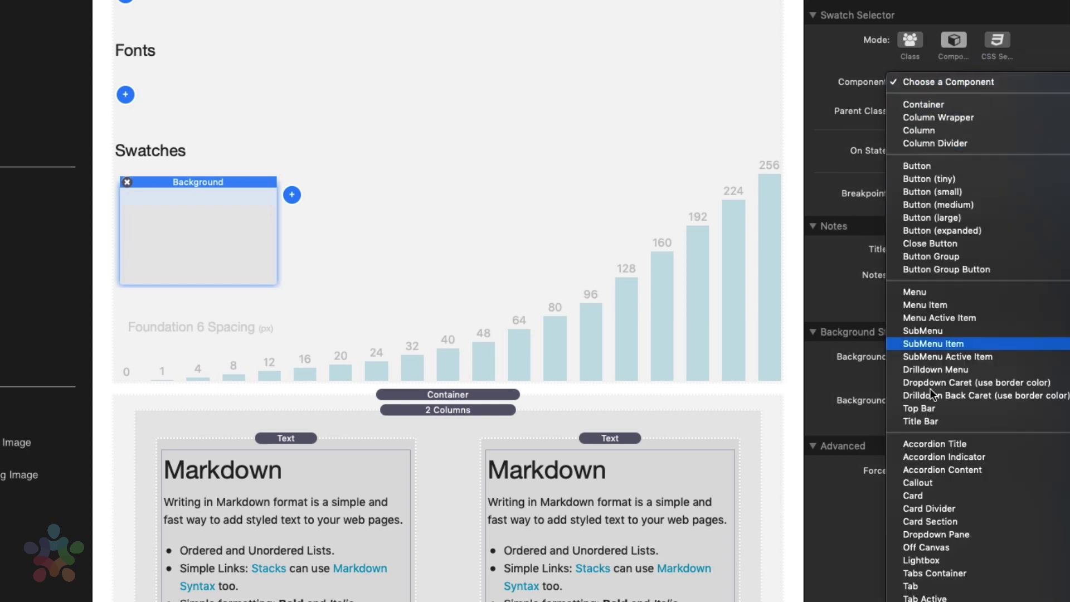
scroll(930, 412, down, 5)
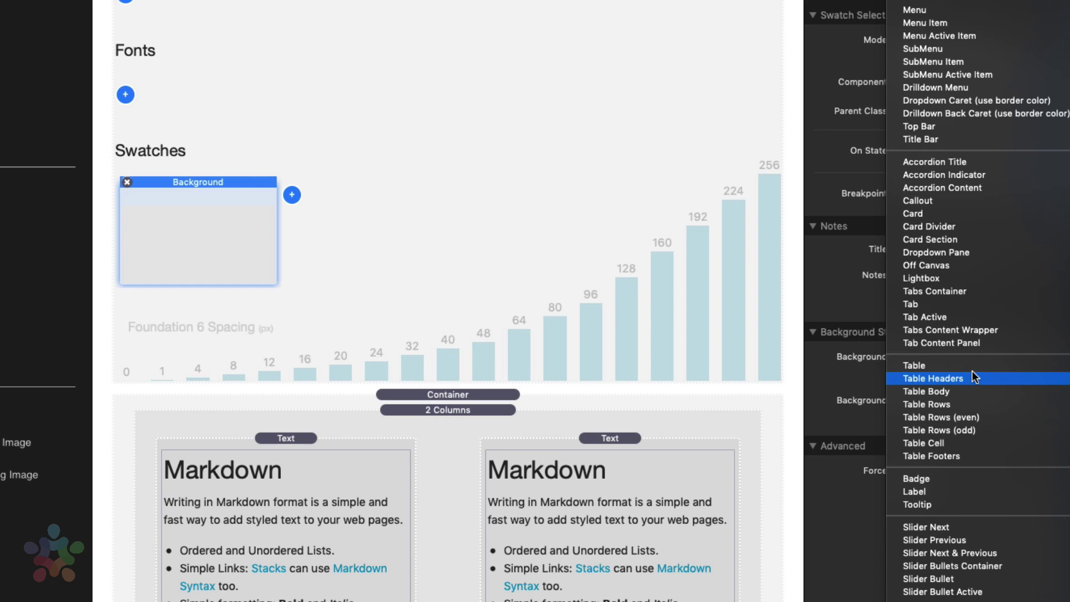
click(974, 378)
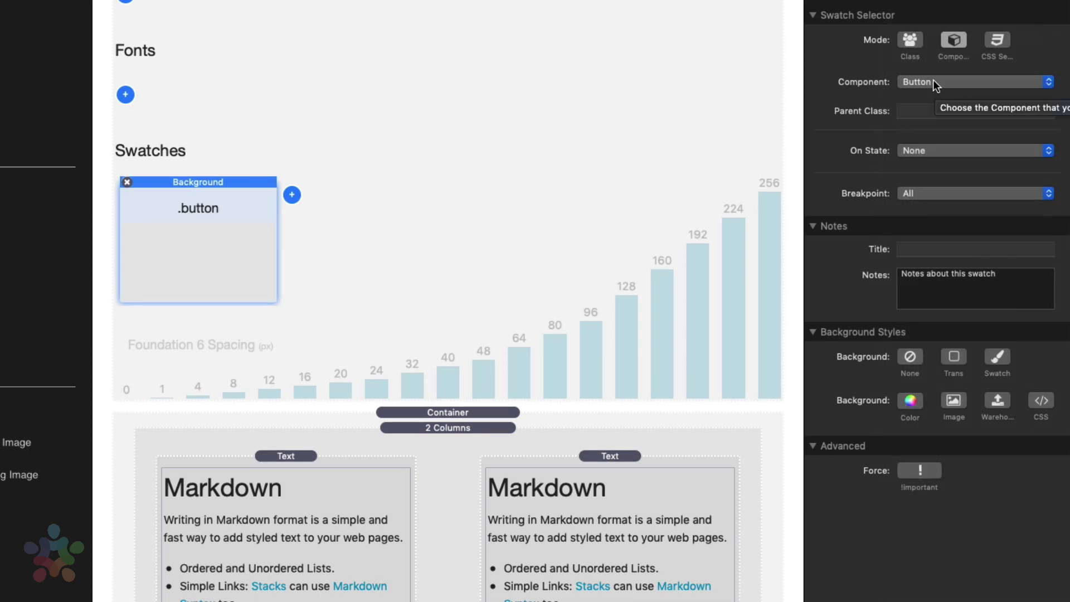
click(933, 82)
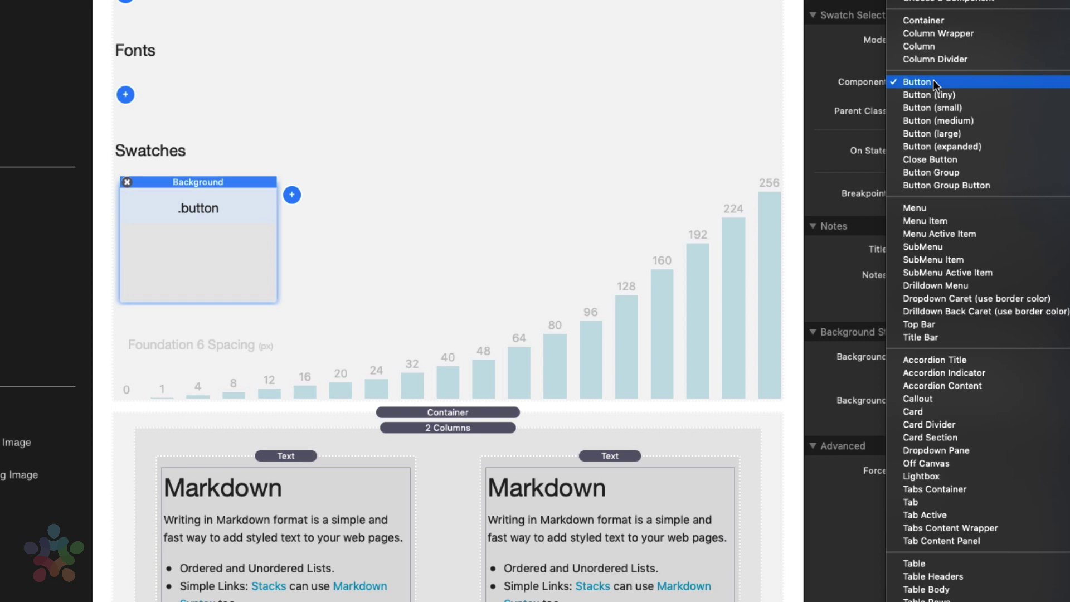
click(972, 574)
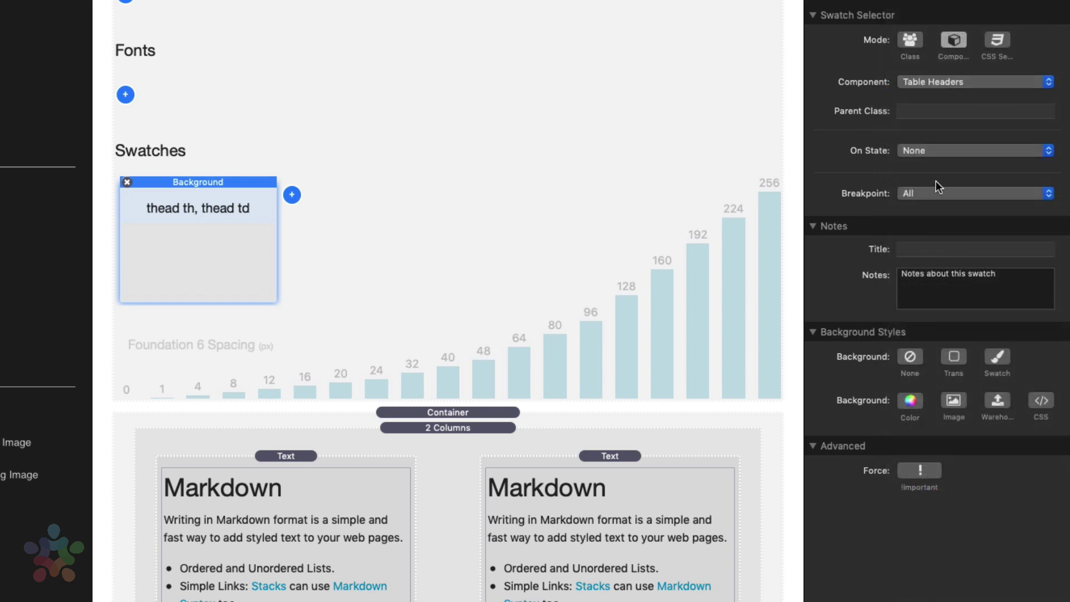
click(936, 82)
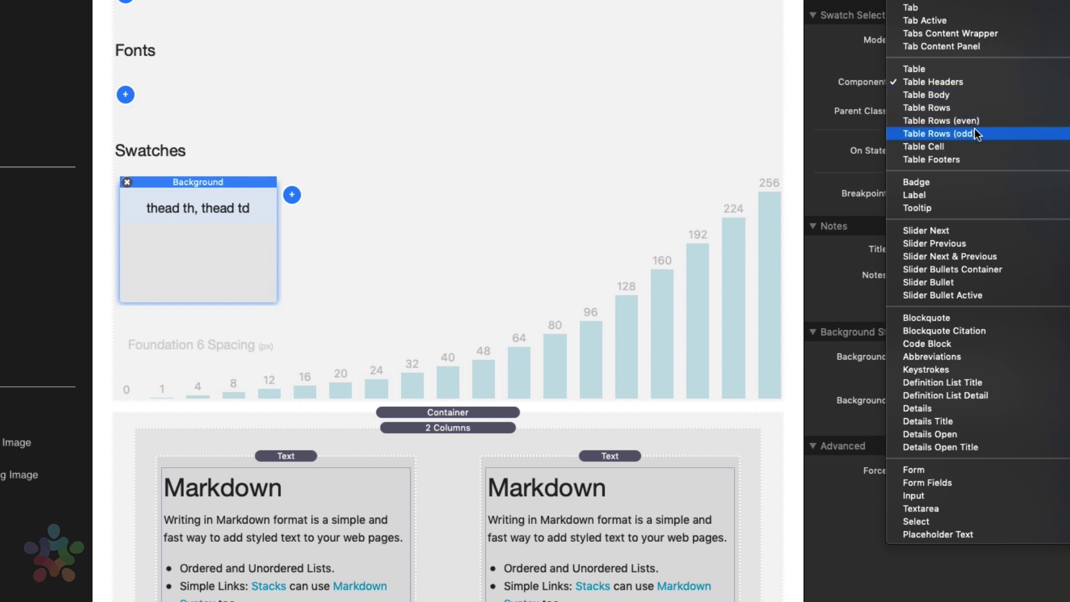
click(926, 318)
click(931, 81)
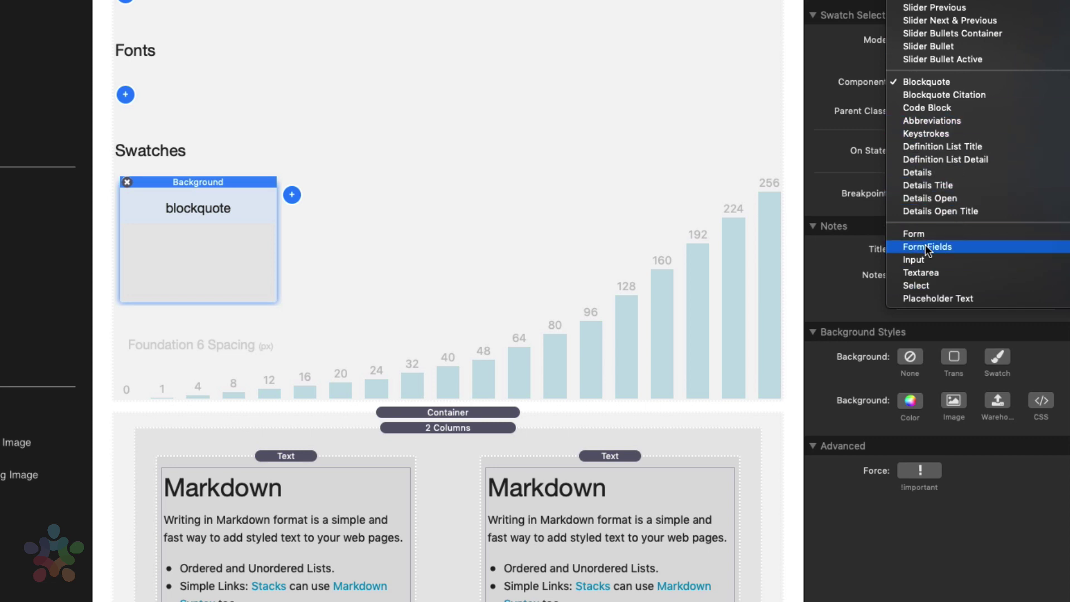
click(868, 66)
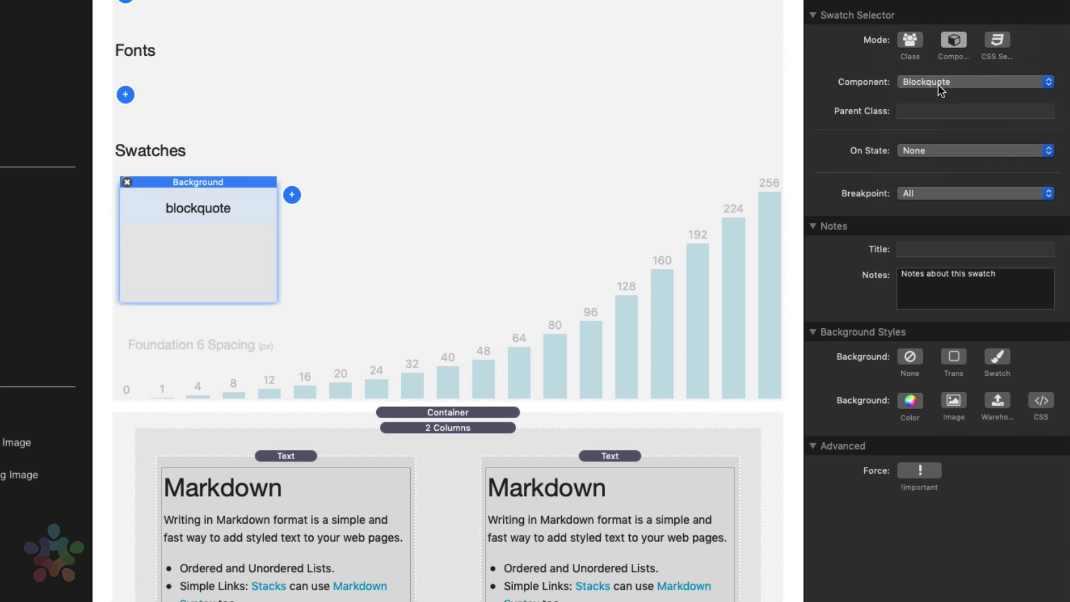
click(926, 113)
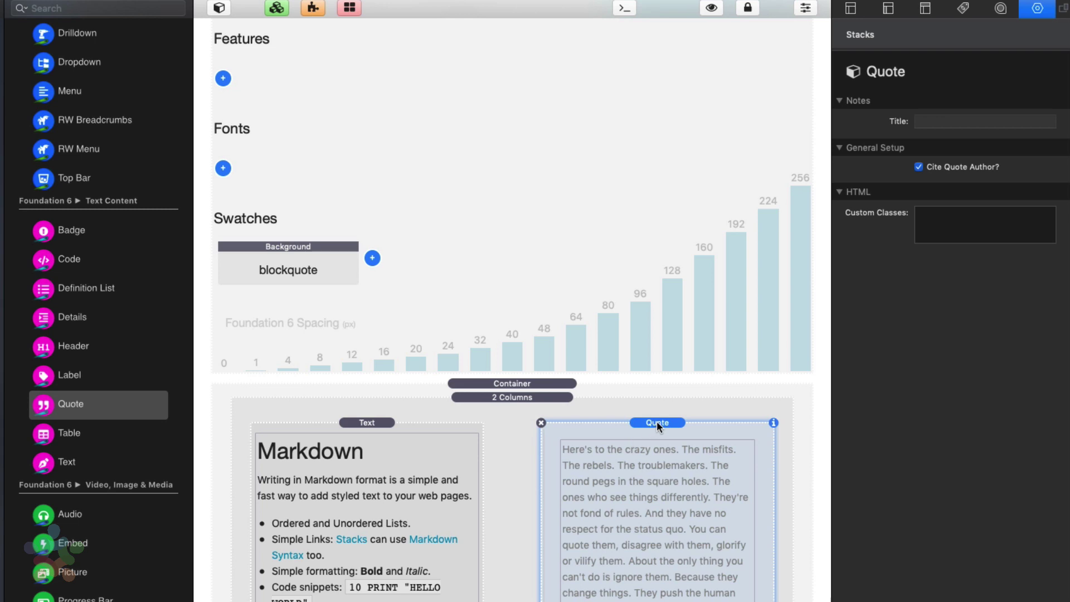
Give the Background swatch a solid orange background colour
scroll(657, 424, down, 2)
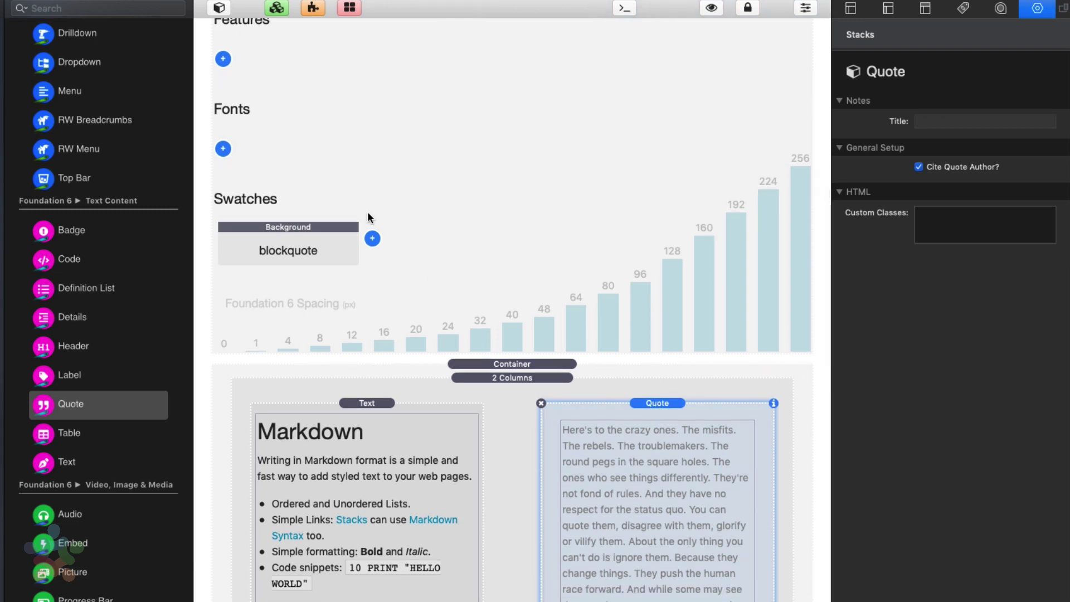
click(325, 232)
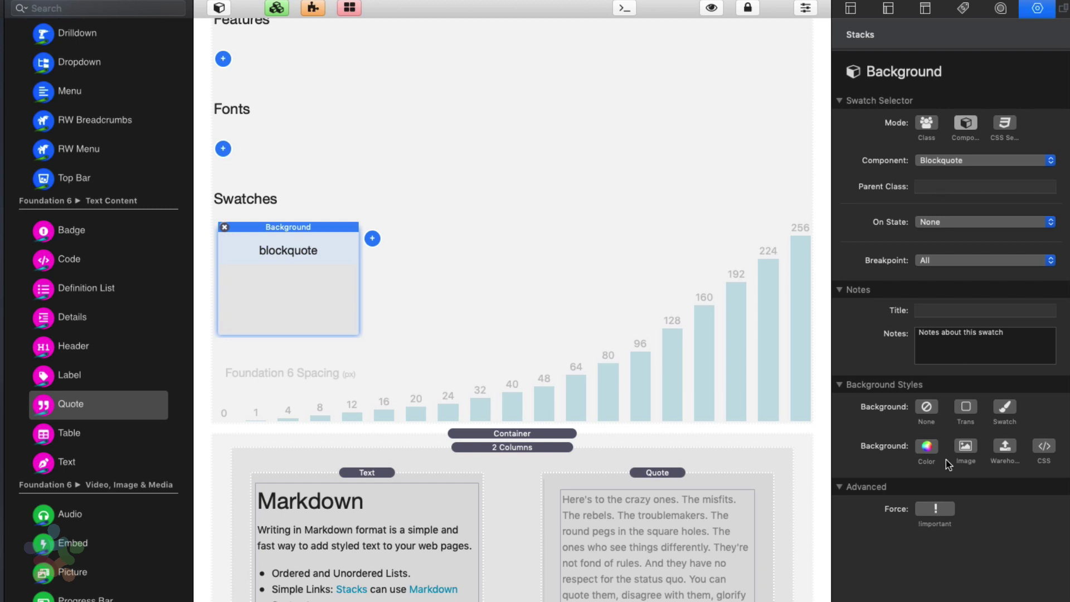
click(926, 445)
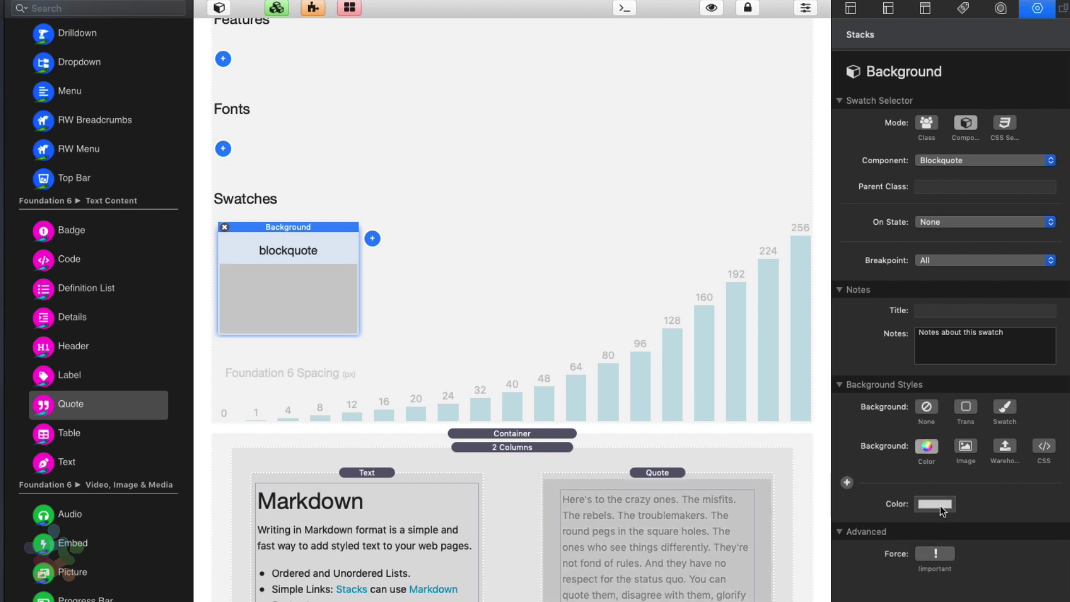
click(940, 506)
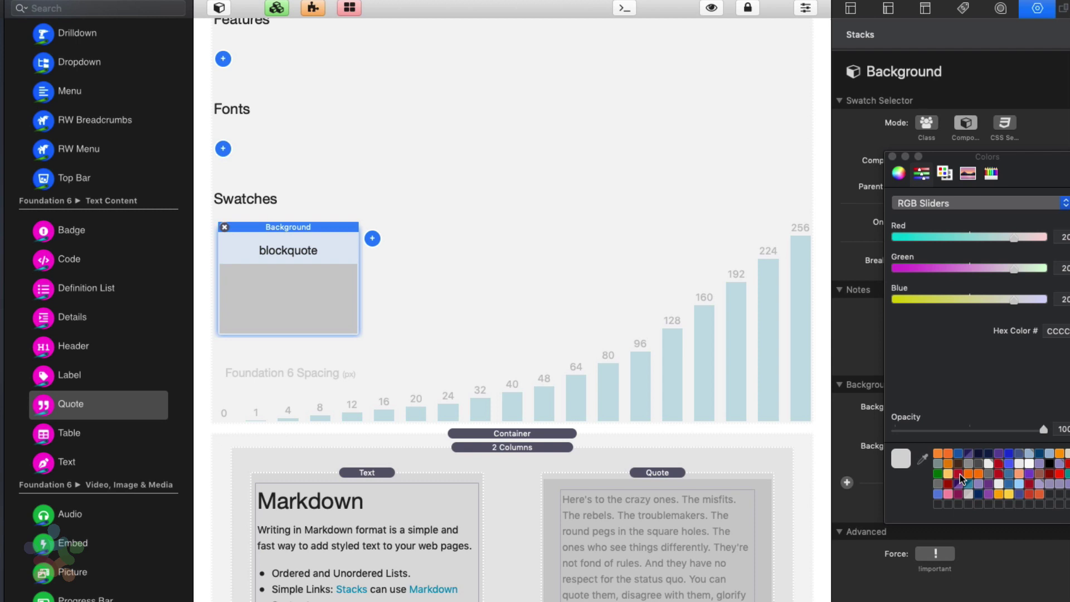
click(939, 454)
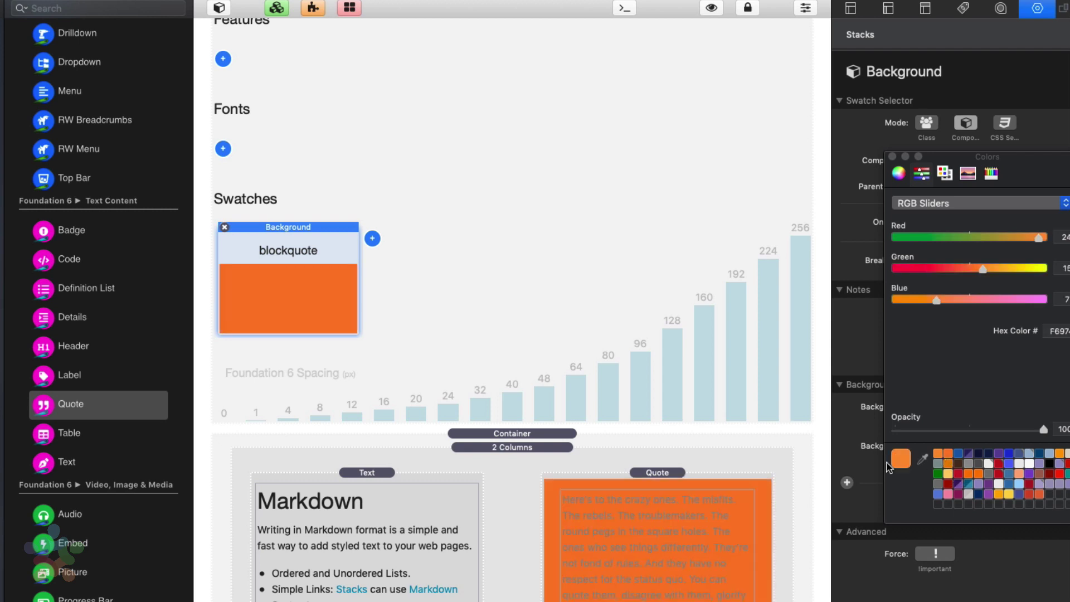
Place a full-width Quote stack above the 2 Columns block
click(423, 221)
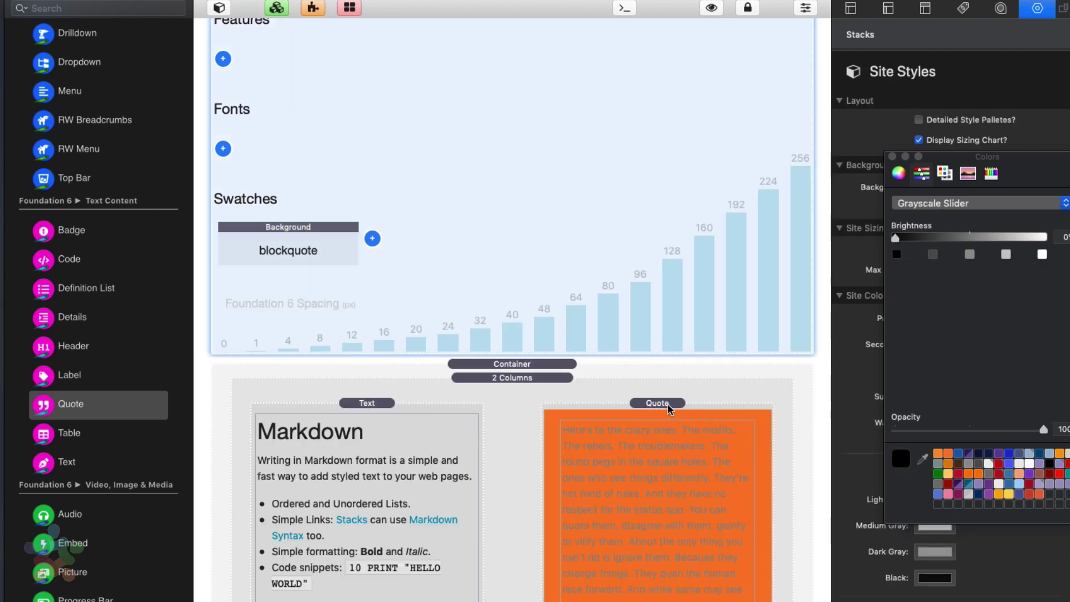
drag(667, 409, 522, 497)
click(514, 518)
scroll(580, 452, down, 4)
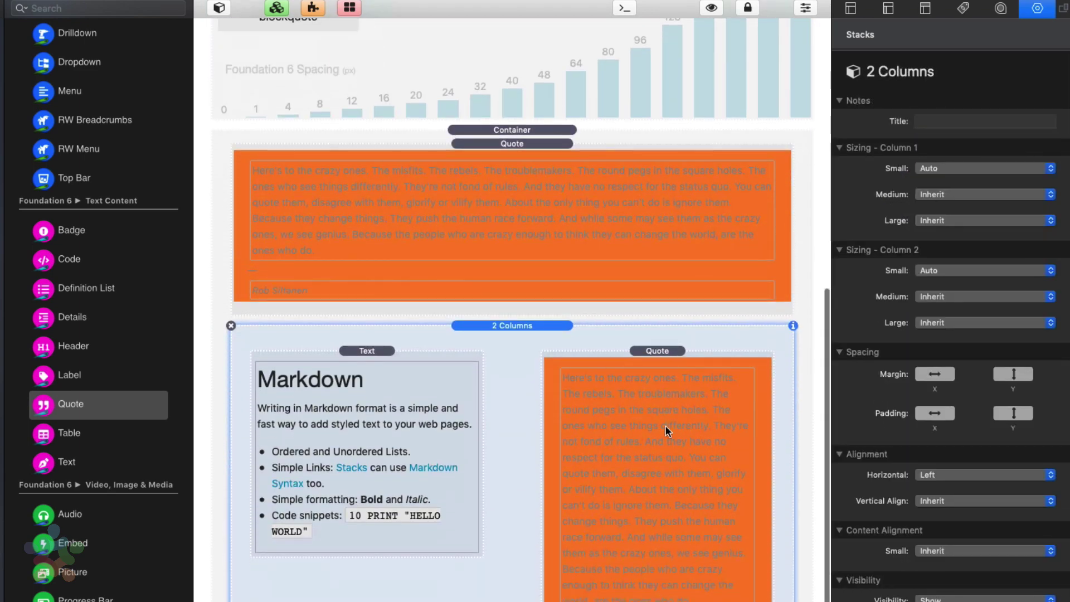
click(526, 146)
scroll(526, 146, up, 3)
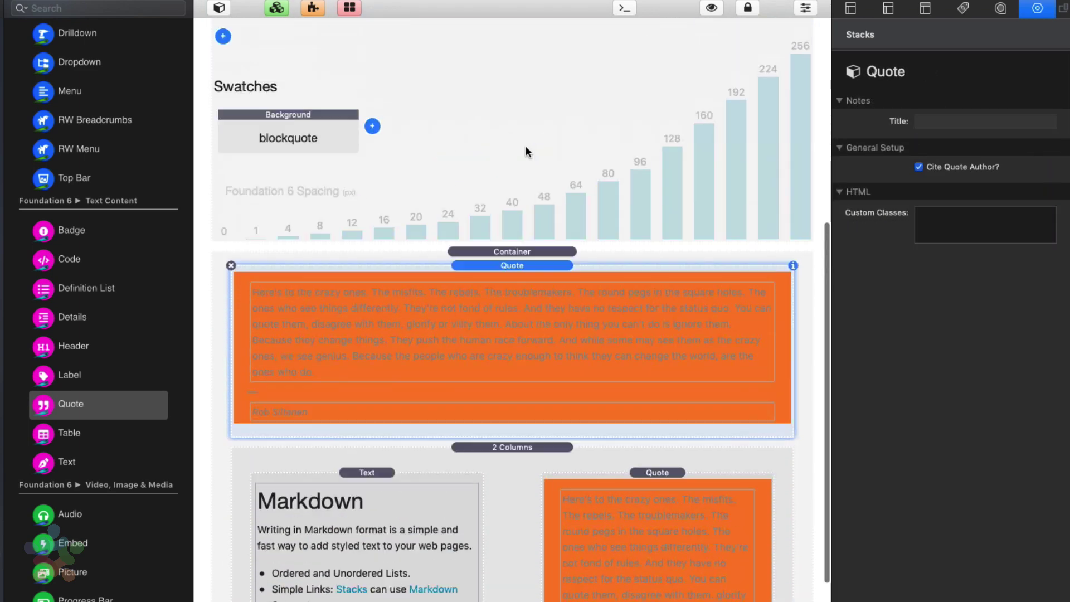
Enter quote-section as the Blockquote swatch's parent class
click(295, 142)
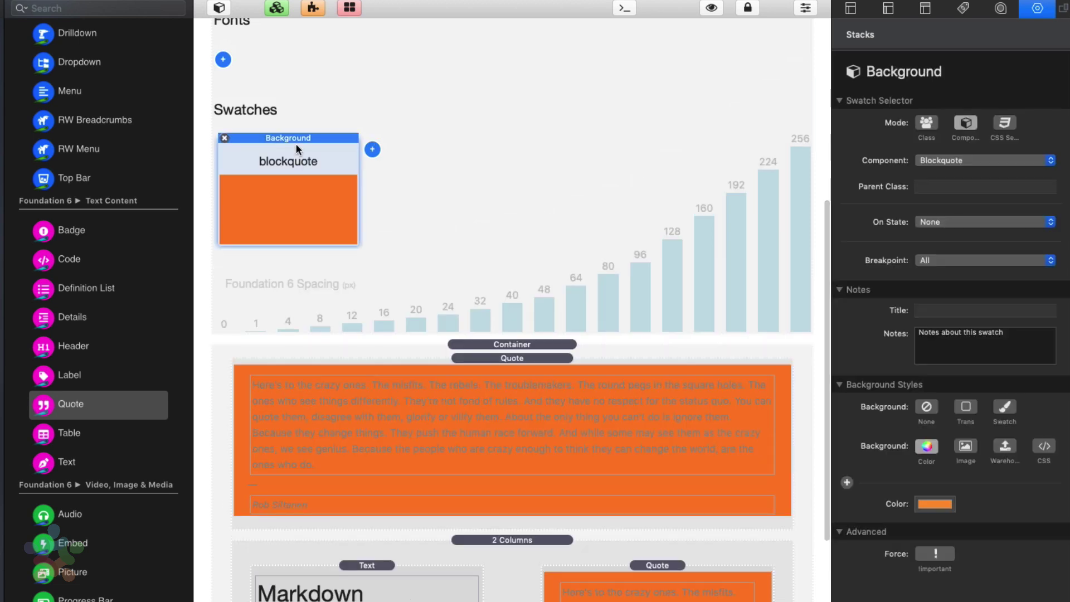
click(943, 185)
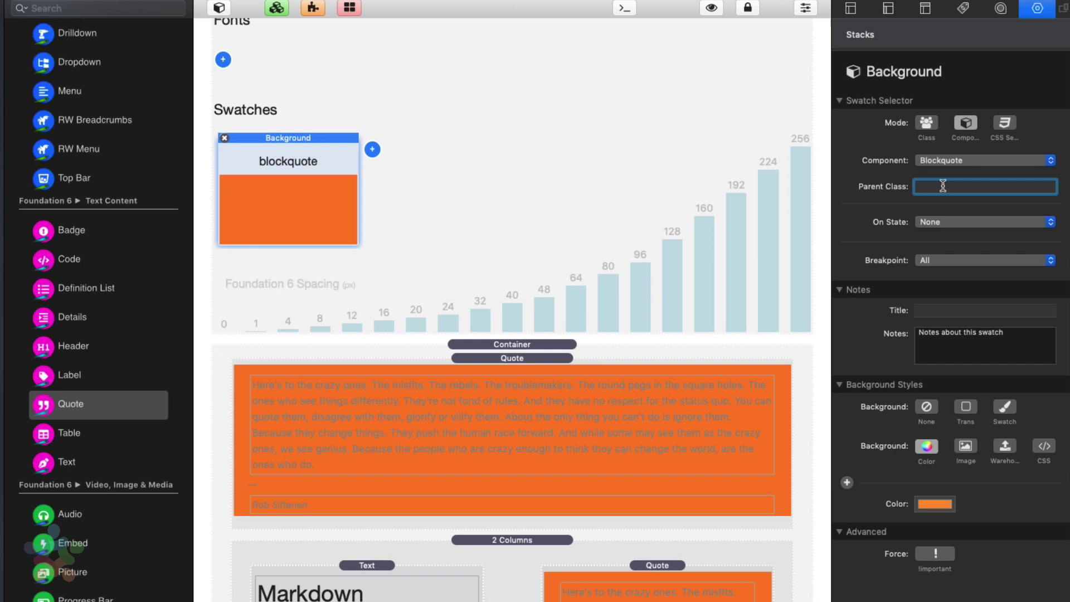
text(quote-section)
key(Tab)
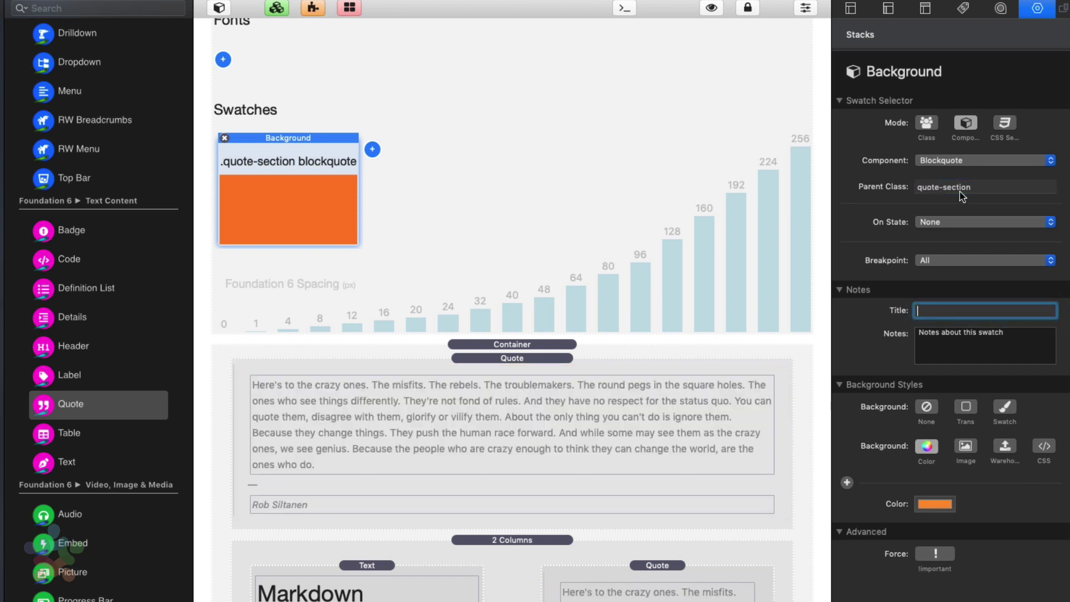
click(976, 185)
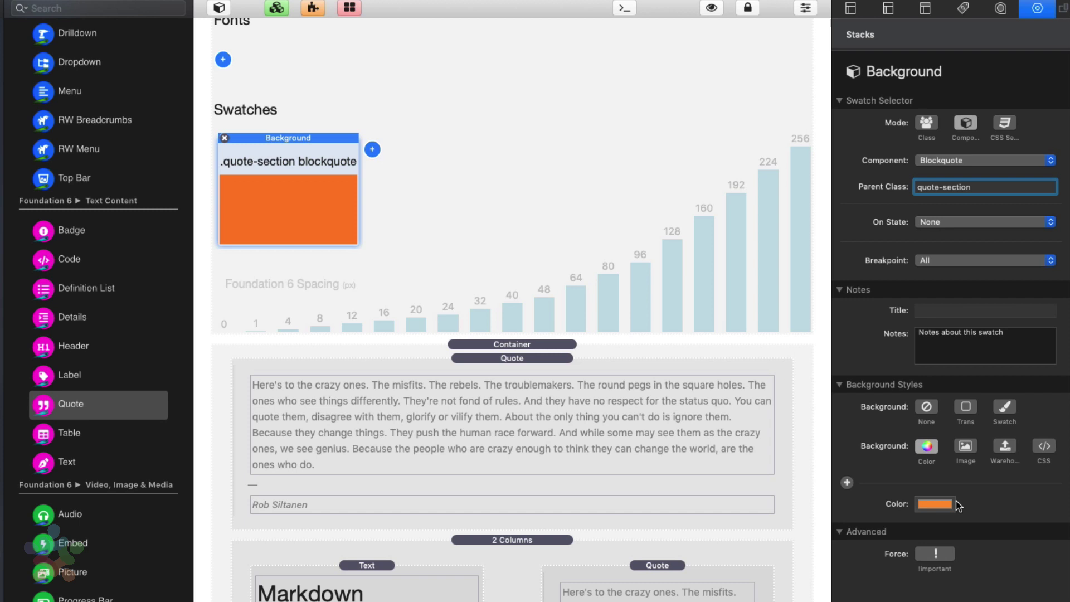
Add quote-section to the 2 Columns stack's HTML Custom Classes
click(560, 557)
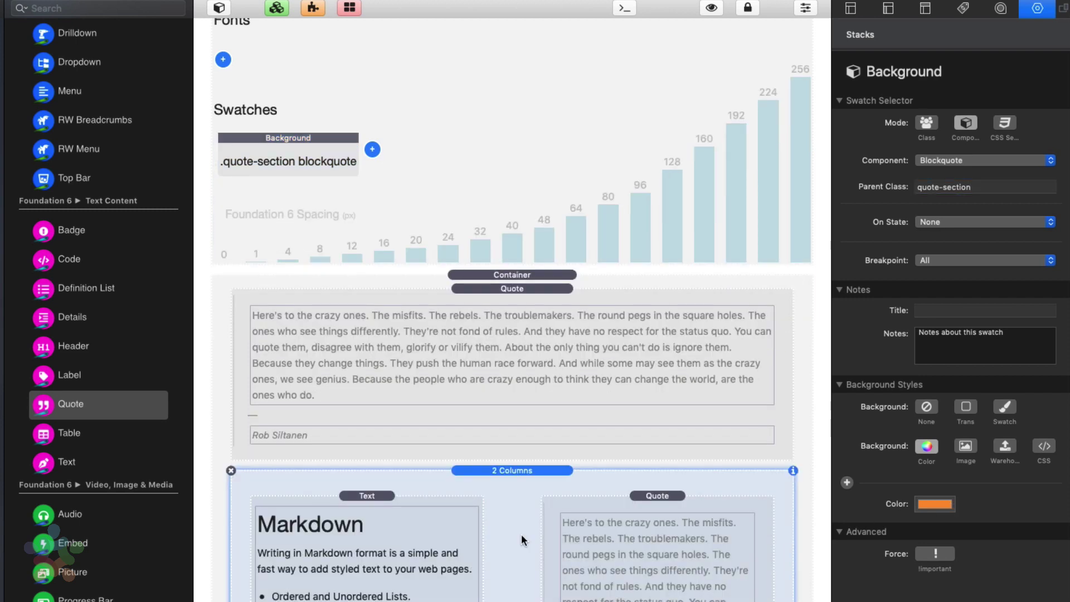
scroll(504, 368, down, 5)
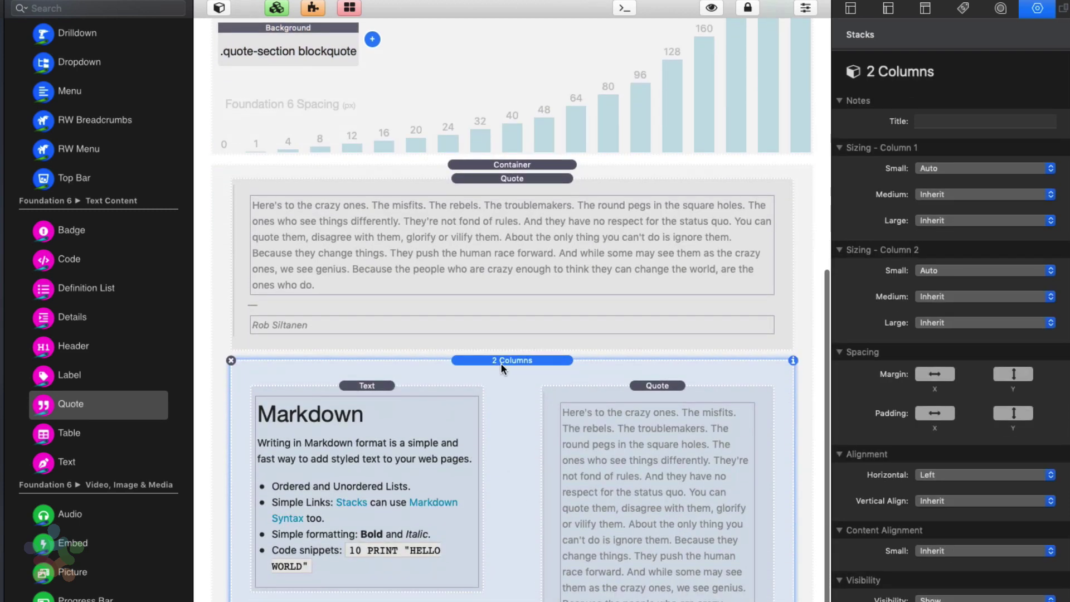
scroll(503, 369, down, 1)
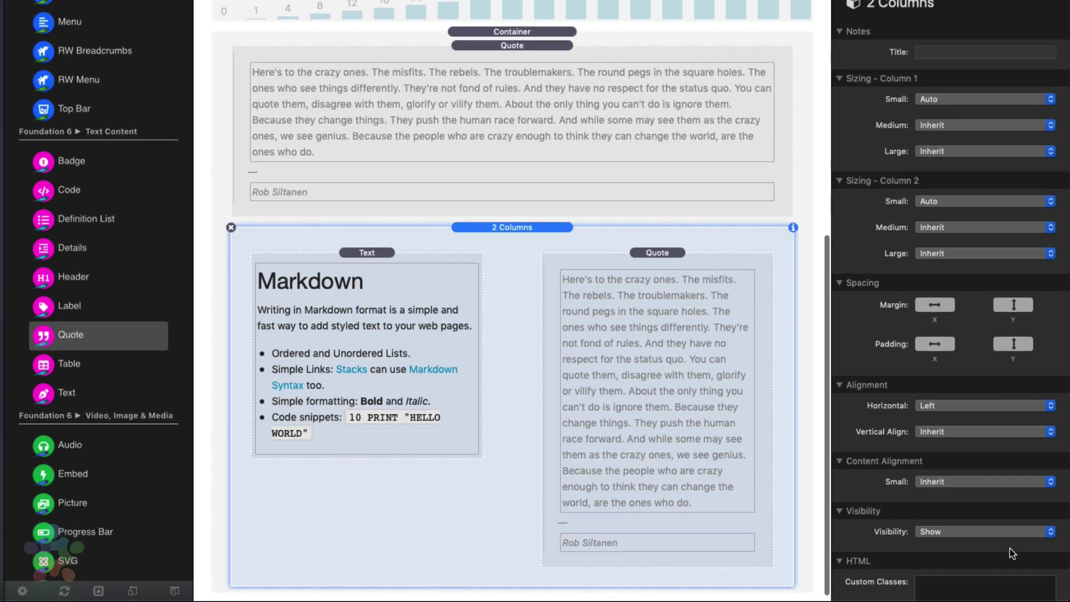
click(943, 585)
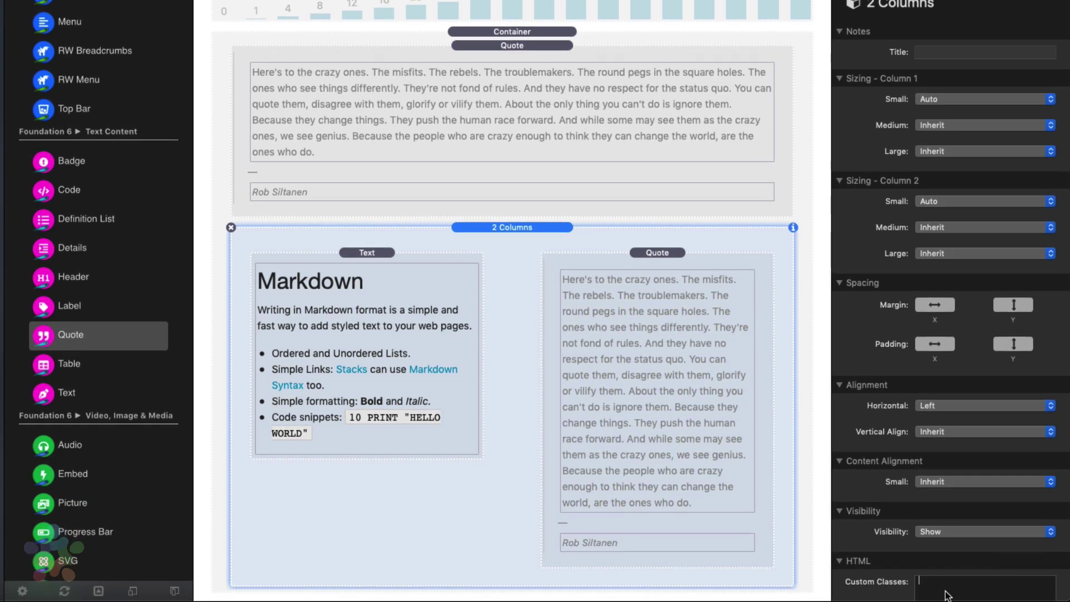
text(quote-section)
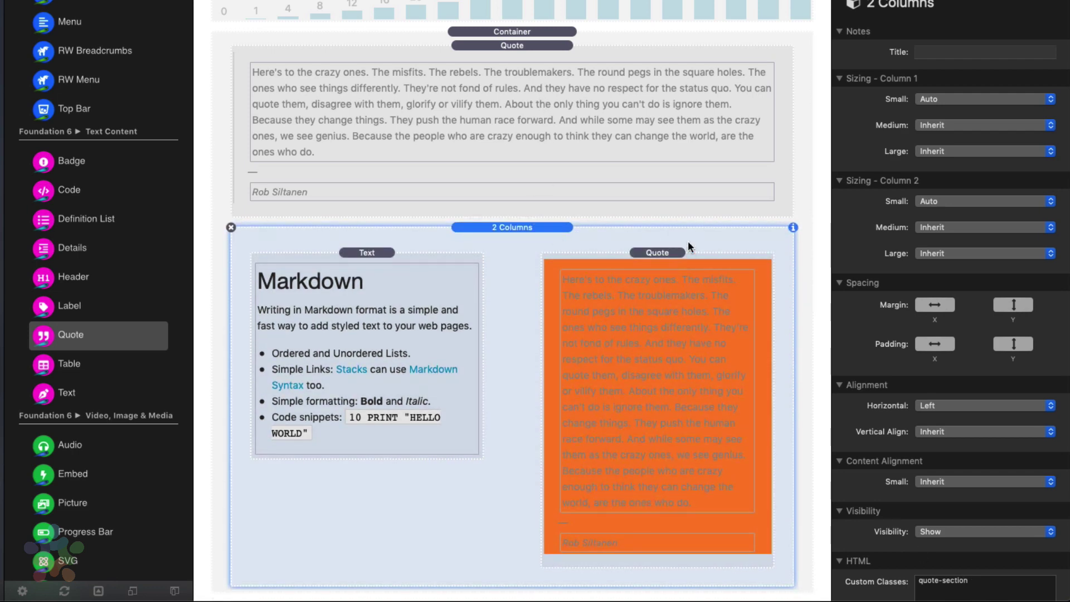
Drag the top Quote stack down into the 2 Columns stack
click(668, 255)
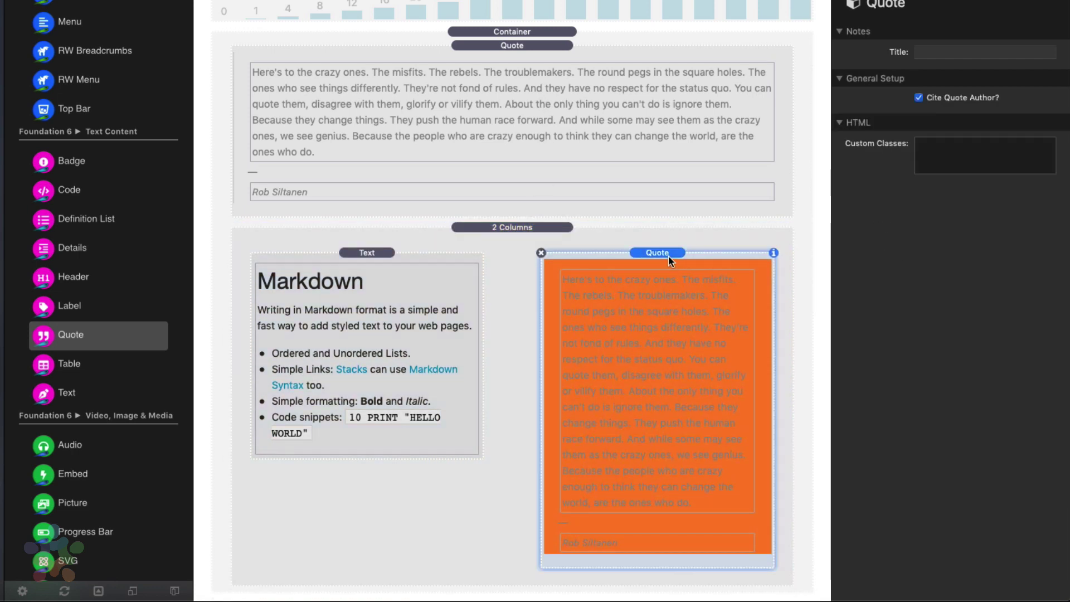
click(546, 230)
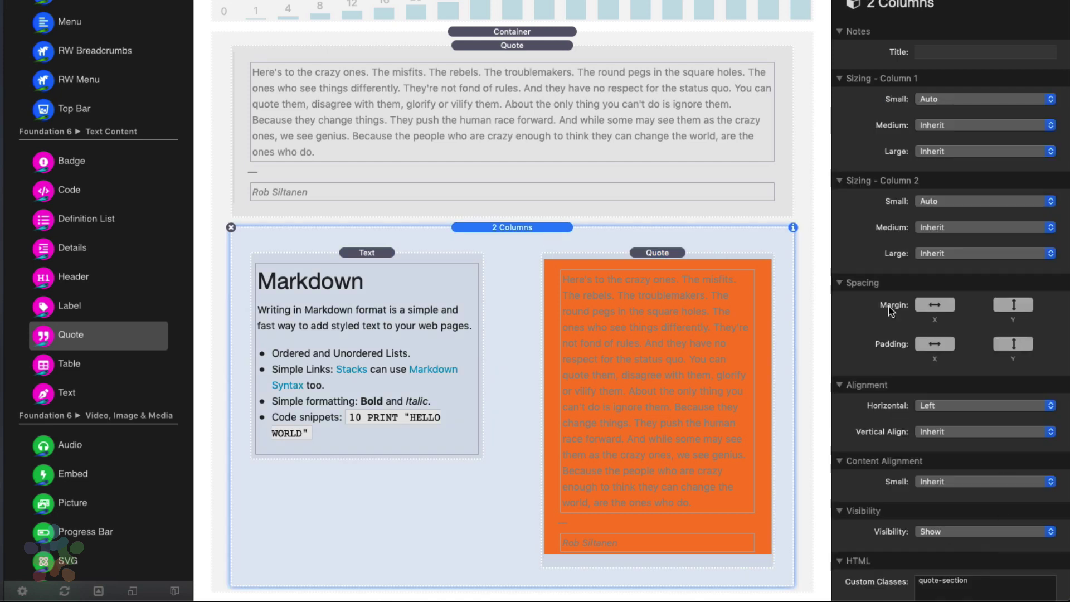
click(515, 45)
scroll(519, 55, up, 5)
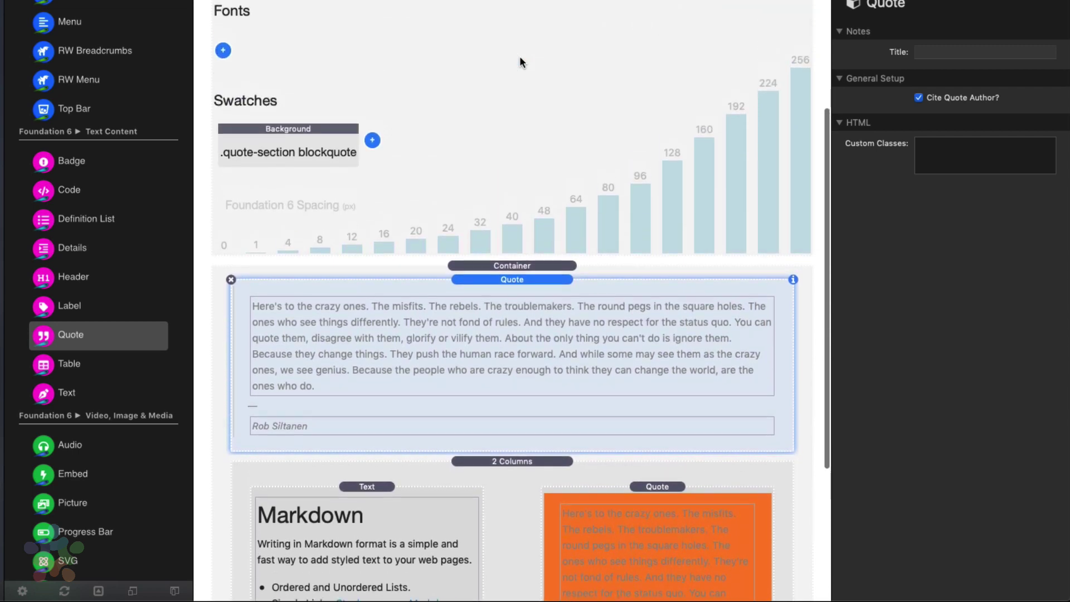
click(345, 159)
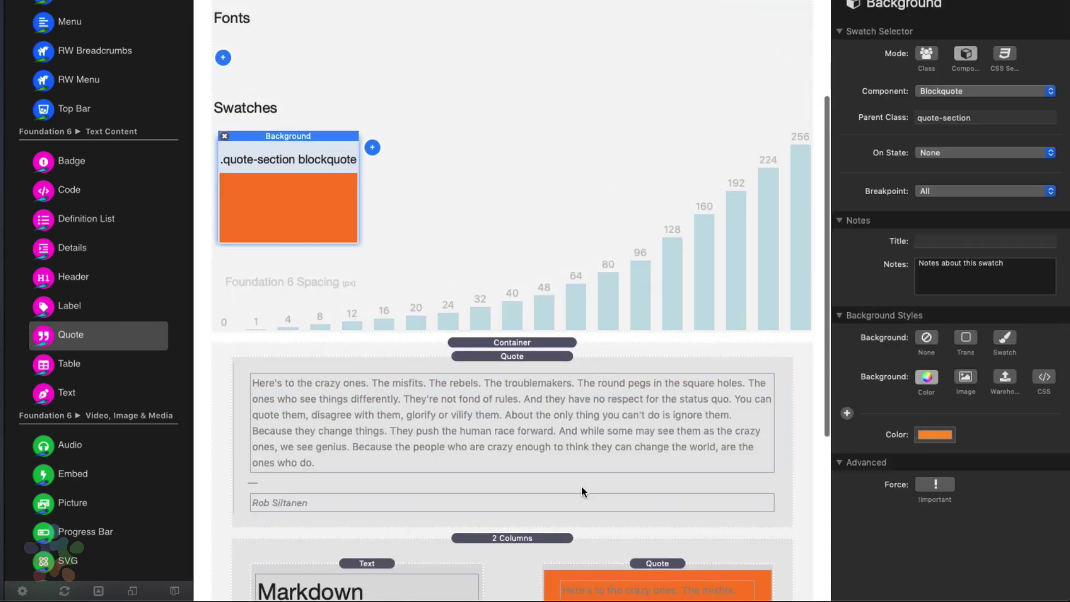
scroll(580, 479, down, 4)
click(522, 69)
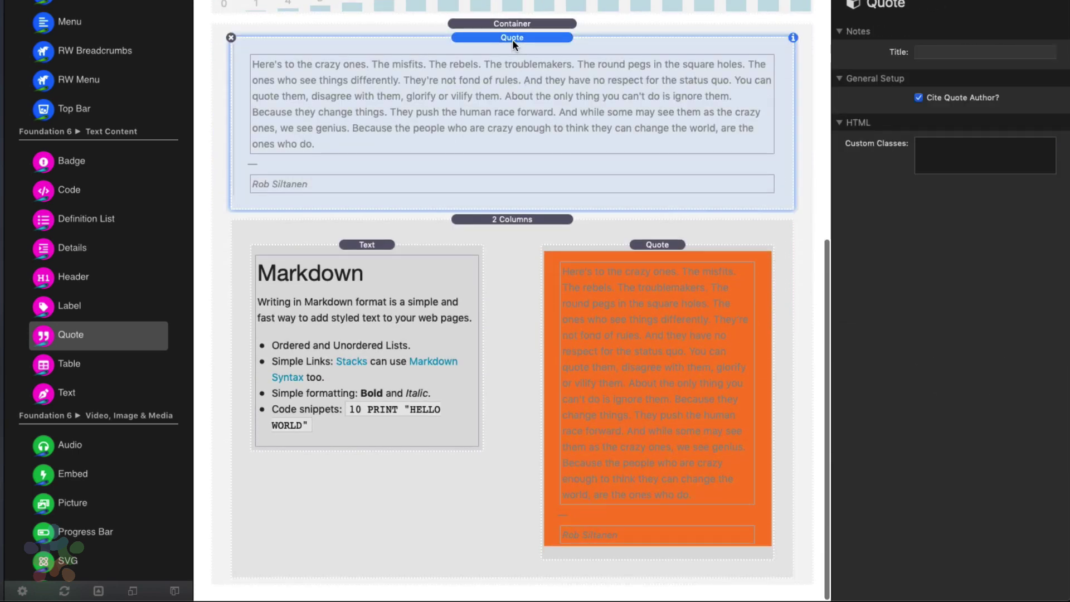
drag(512, 39, 408, 269)
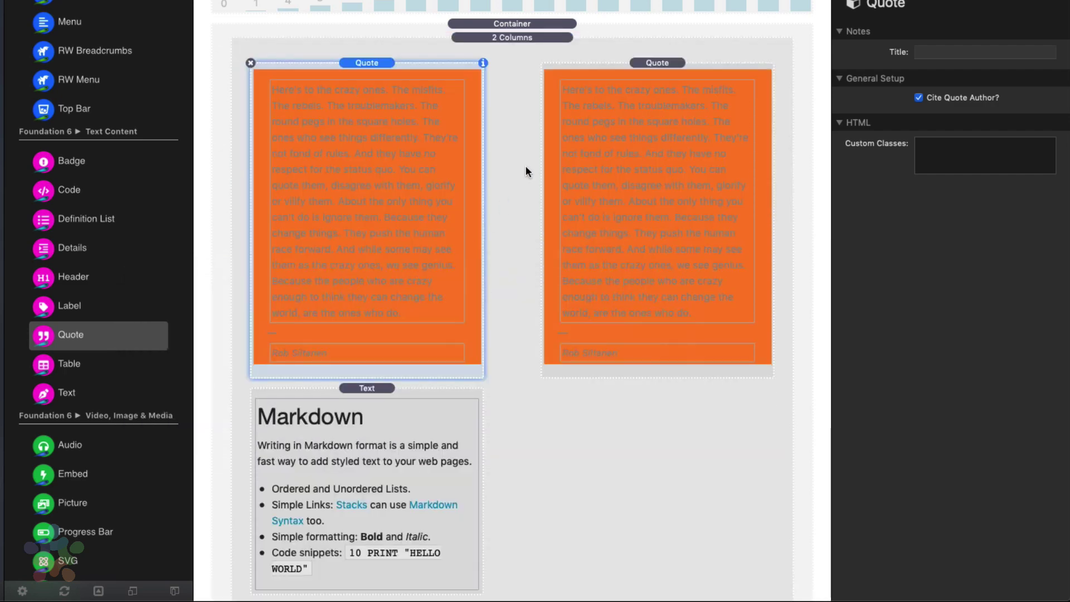
Reselect the Background swatch to check its quote-section parent class
click(522, 45)
scroll(521, 46, up, 7)
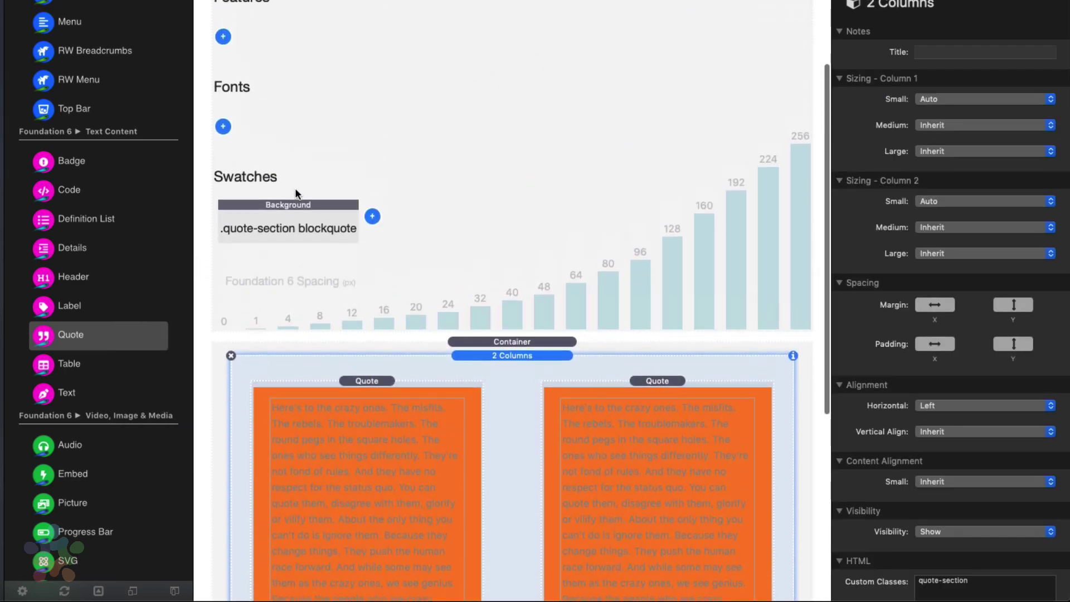
click(296, 202)
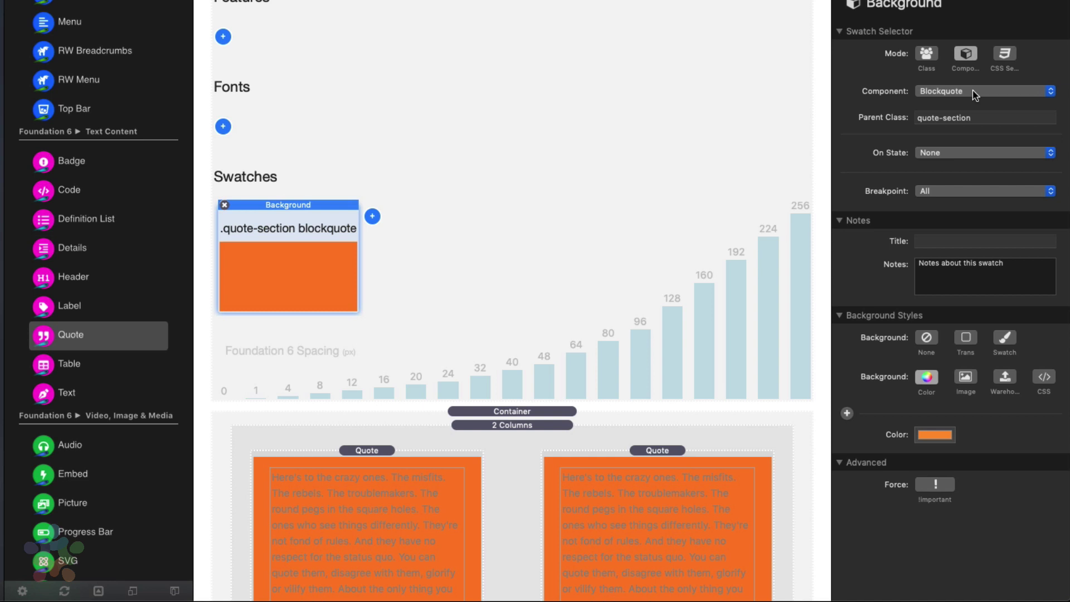
click(987, 118)
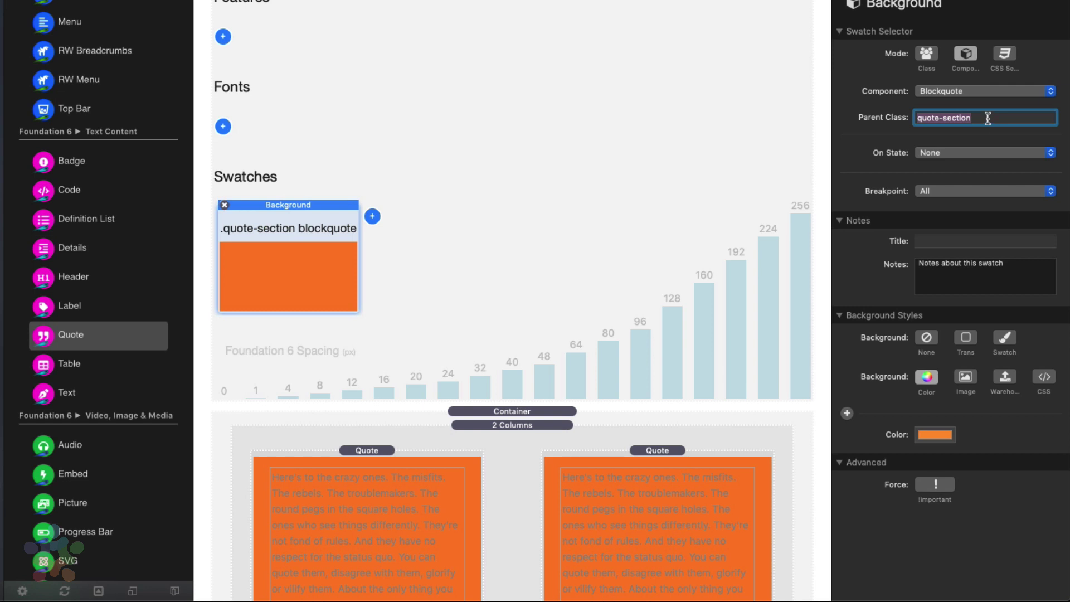
Switch the Background swatch to CSS Selector mode and inspect the default selector text
click(1005, 56)
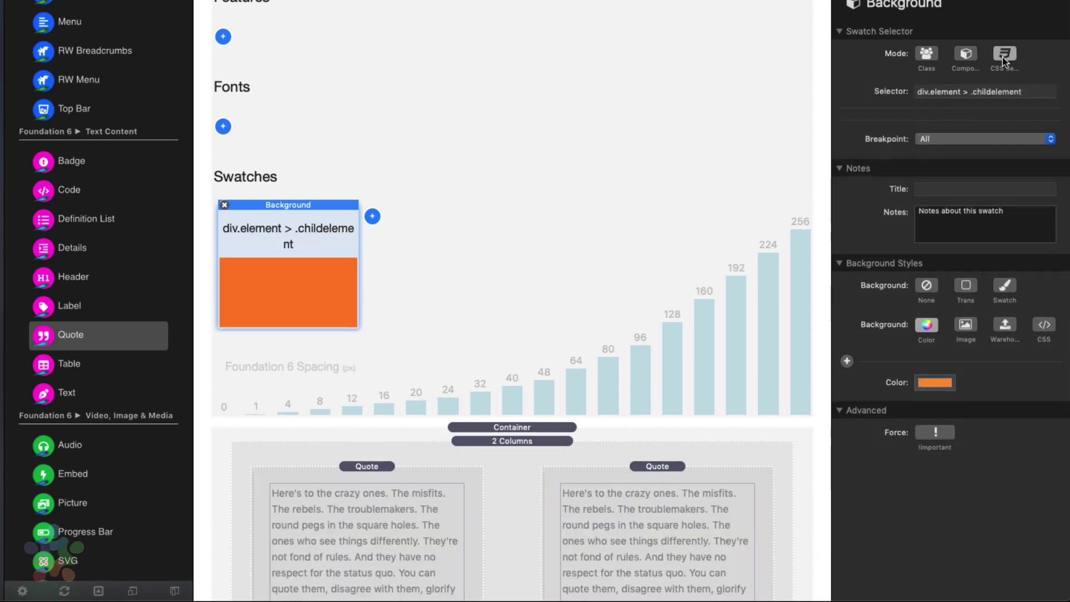
click(1026, 93)
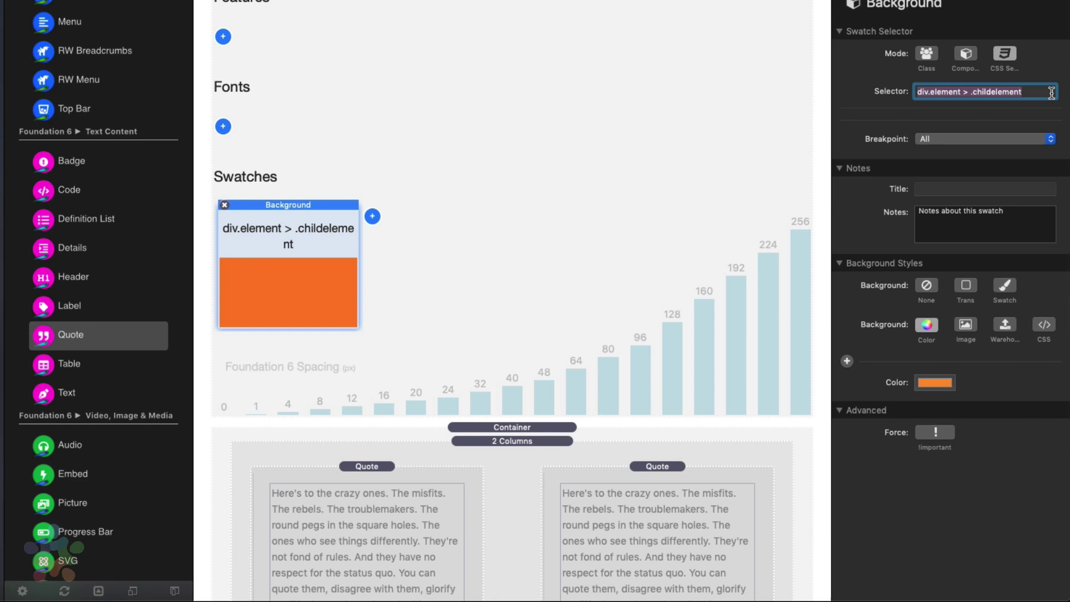
click(1043, 93)
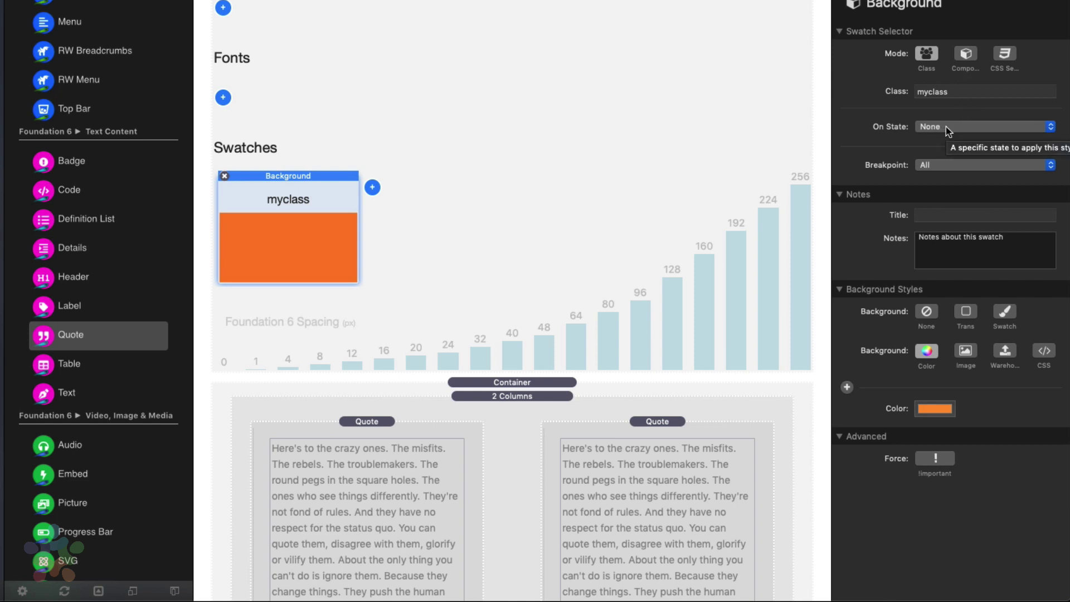
Try the Required and Hover states, then set the swatch's On State to None
click(945, 129)
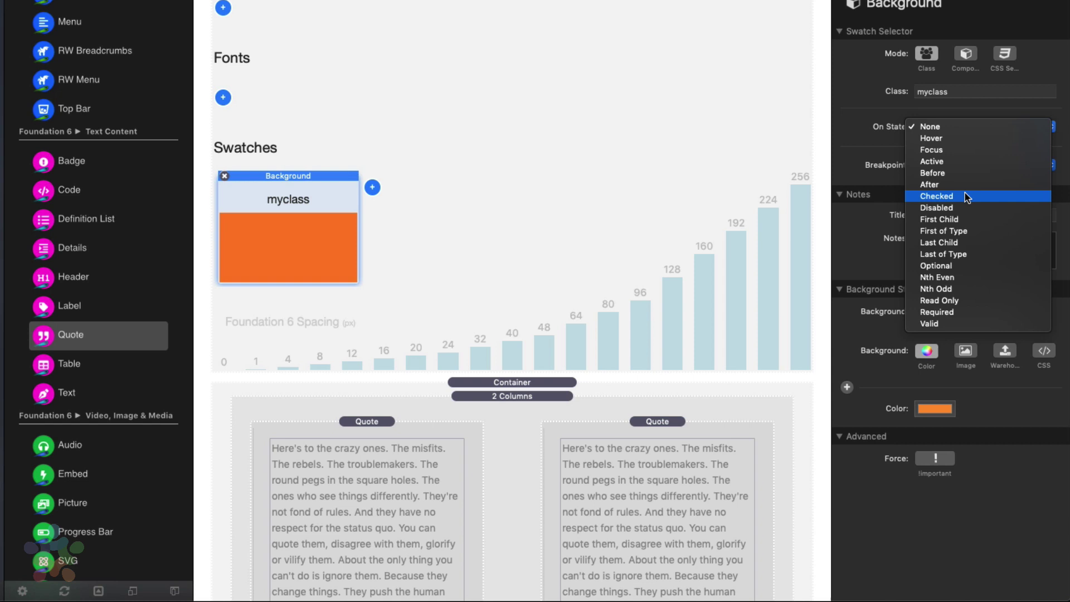
click(950, 312)
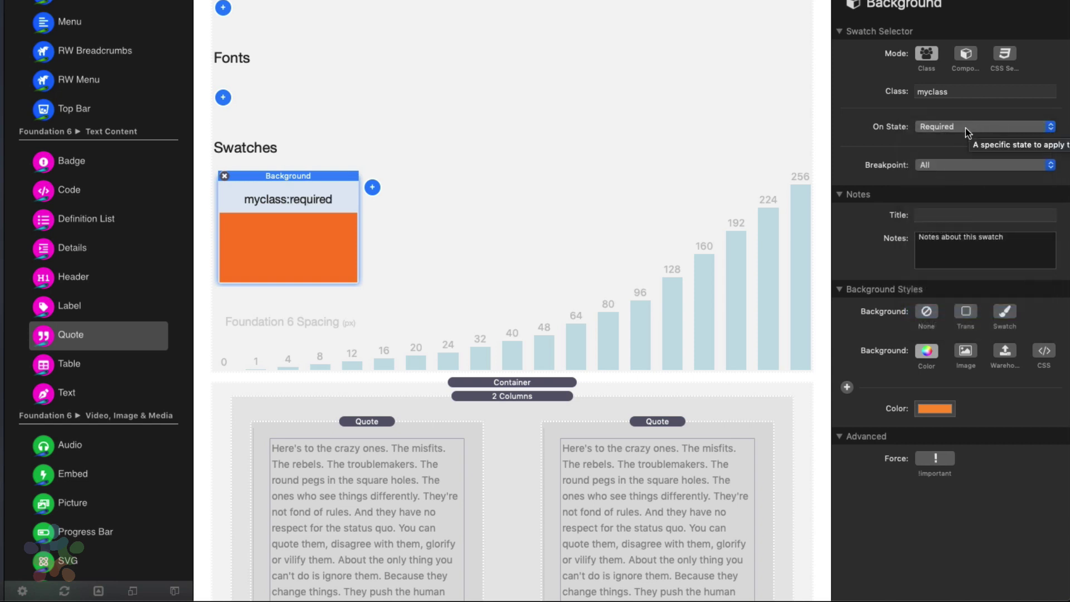
click(964, 129)
click(964, 129)
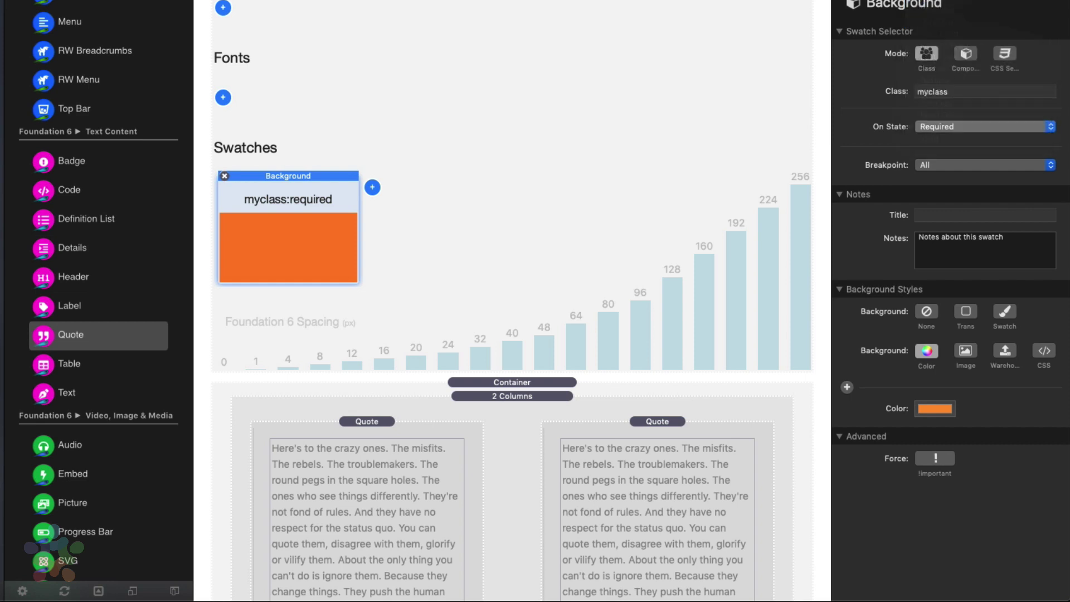
click(945, 126)
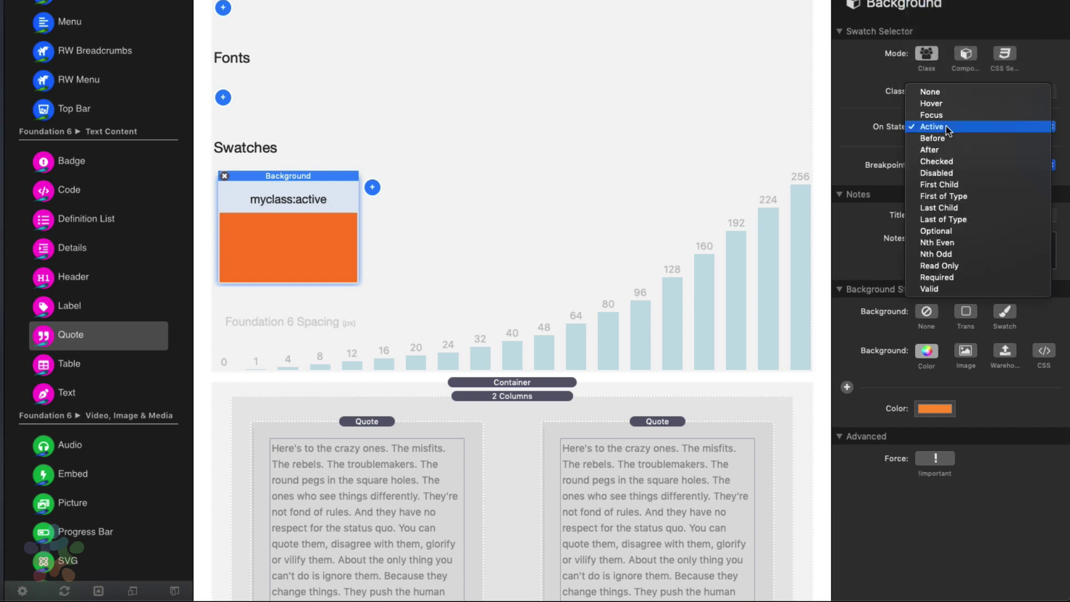
click(947, 105)
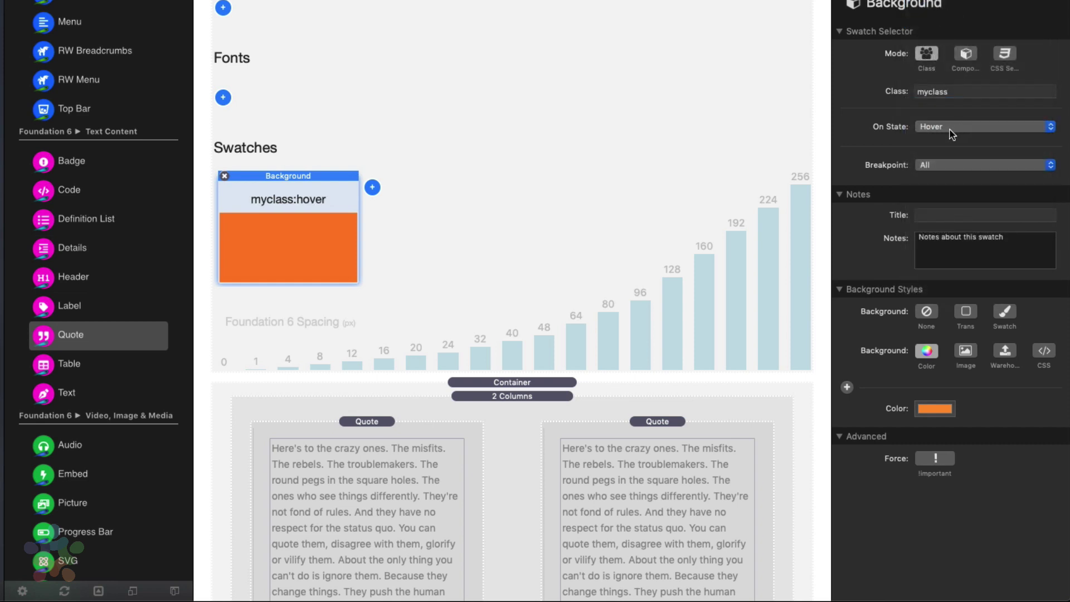
click(951, 129)
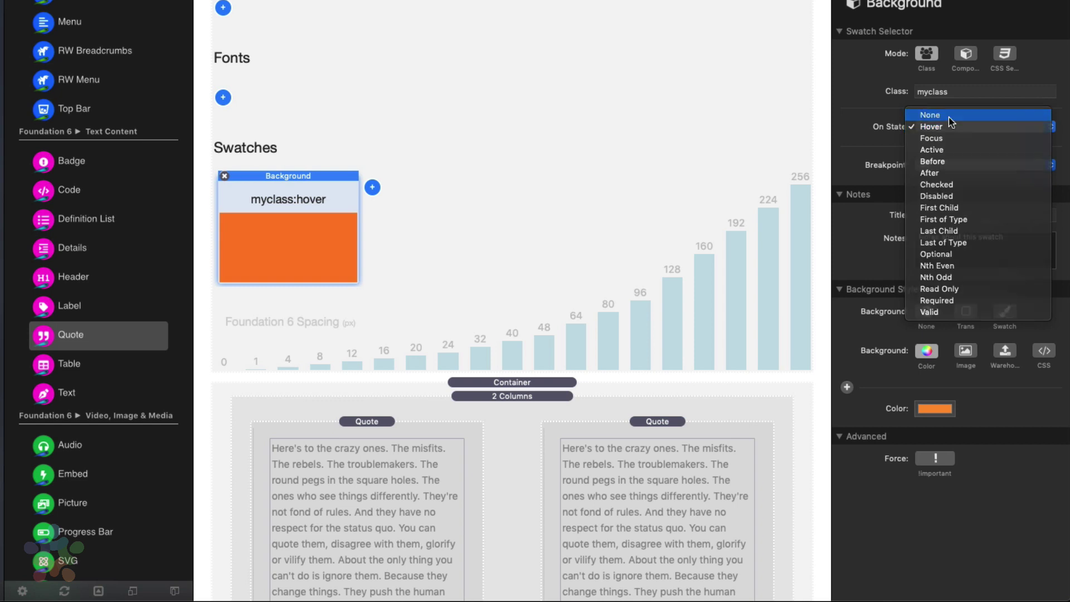
click(949, 115)
click(948, 164)
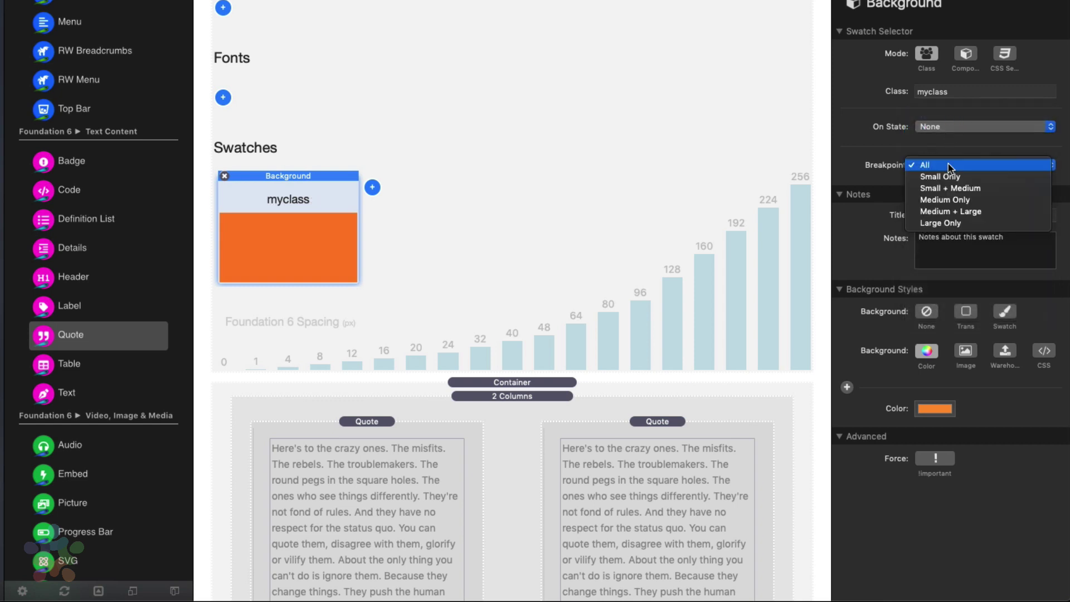
Try Small Only, Small + Medium and Large Only breakpoints, then restore the swatch to All
click(982, 175)
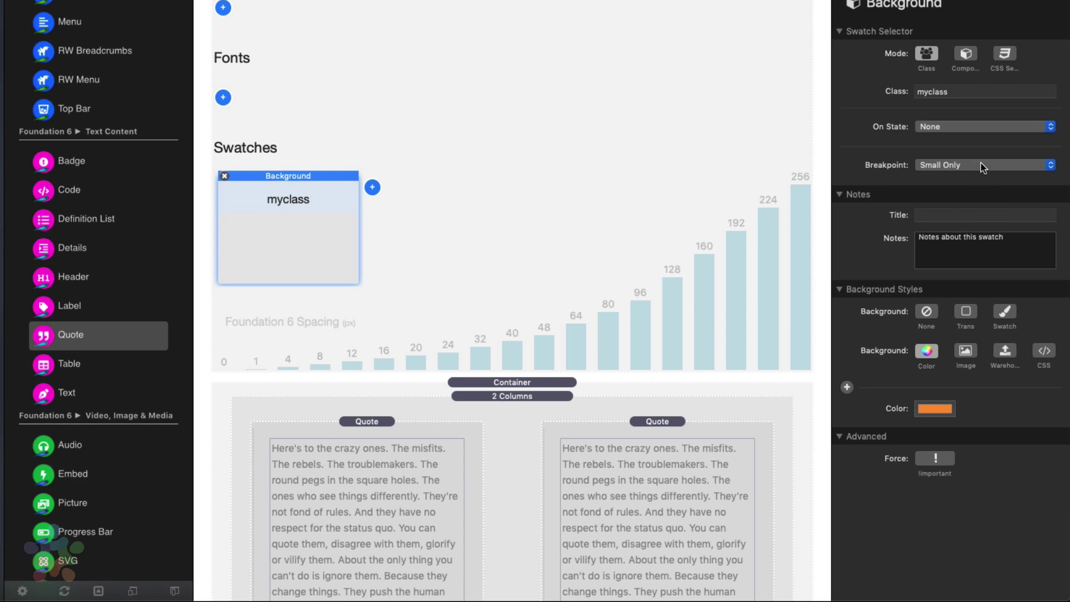
click(983, 165)
click(991, 176)
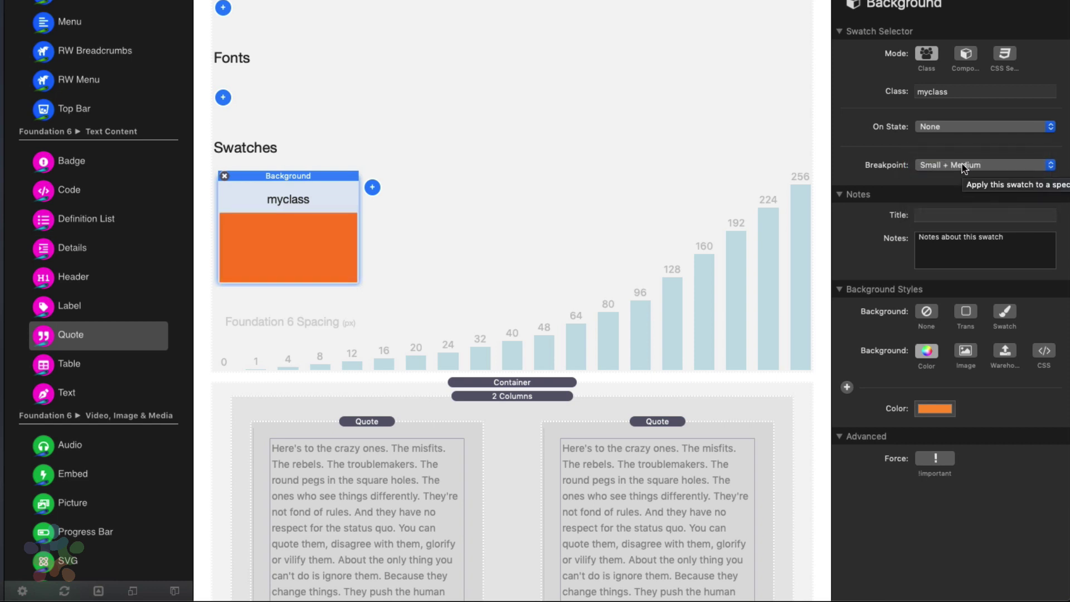
click(964, 167)
click(966, 201)
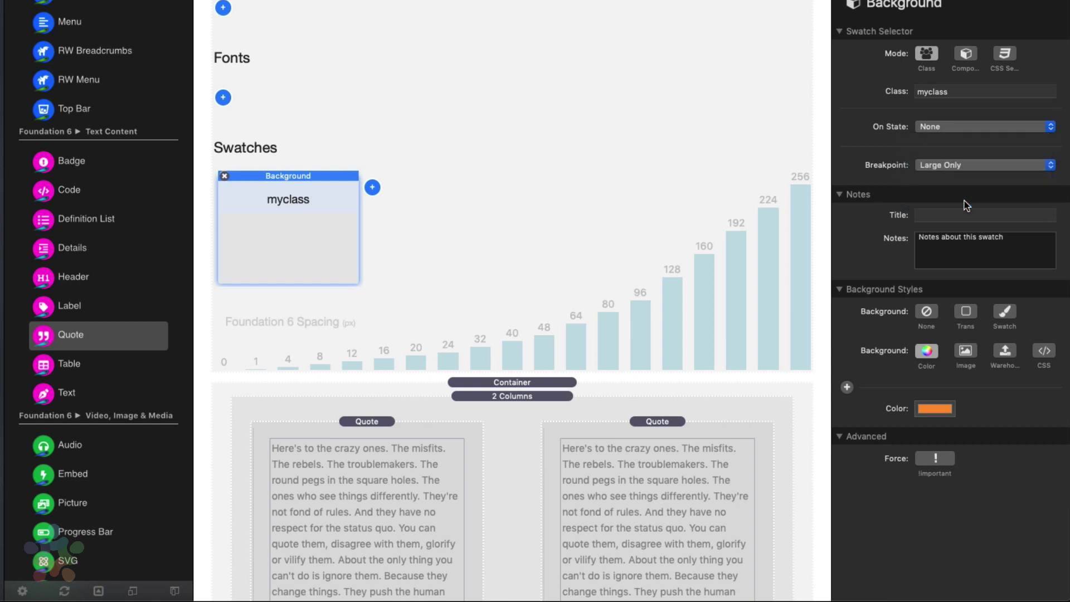
click(960, 167)
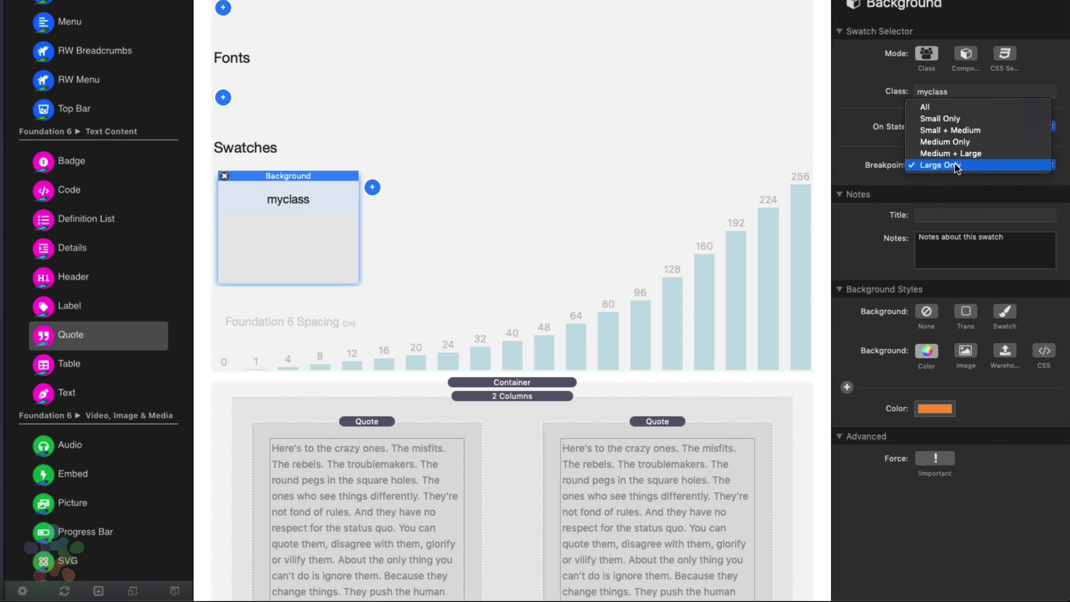
click(945, 108)
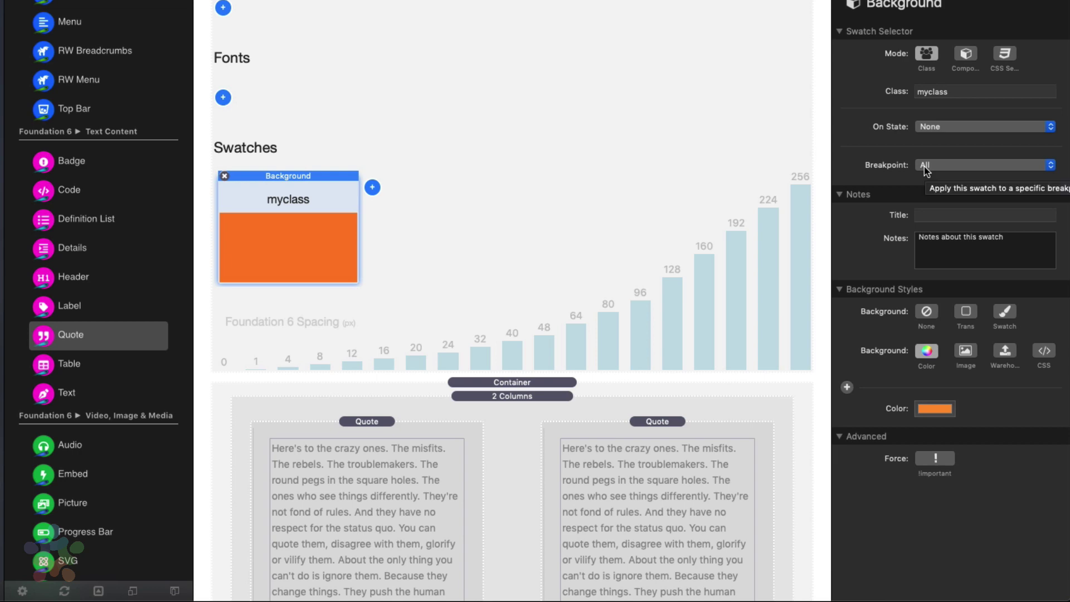
click(223, 98)
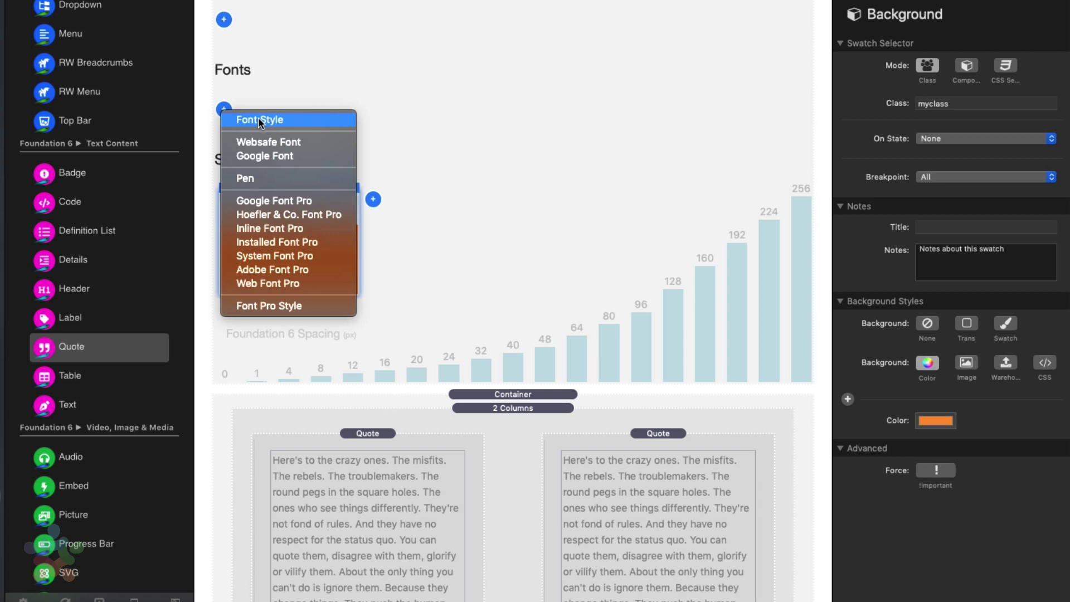
Add a Font Style swatch targeting h1, h2, h3, h5 and h6 instead of paragraphs
click(259, 119)
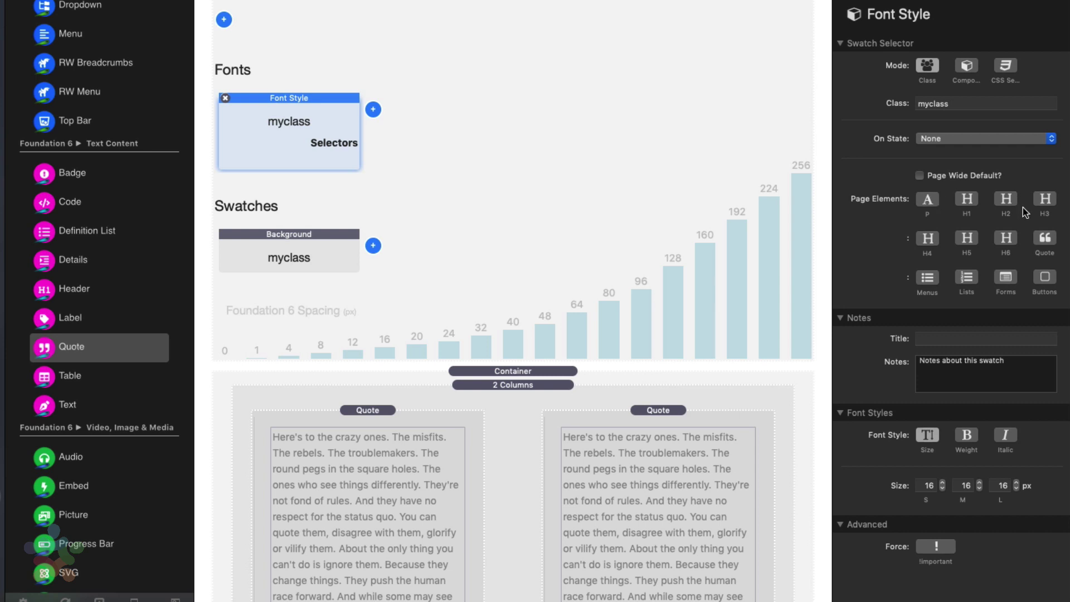
click(930, 202)
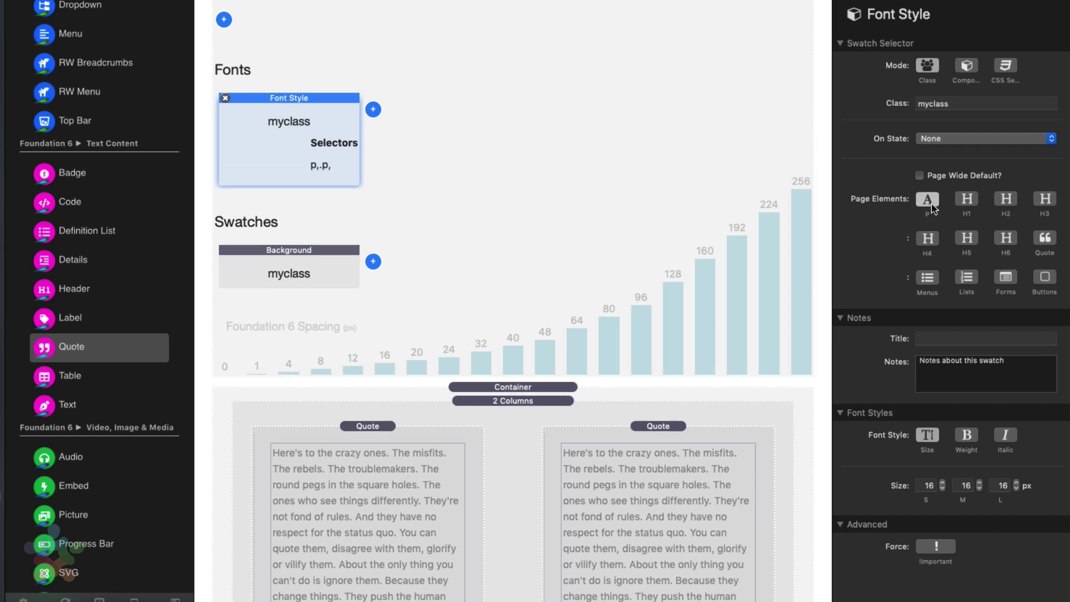
click(930, 203)
click(966, 200)
click(1002, 201)
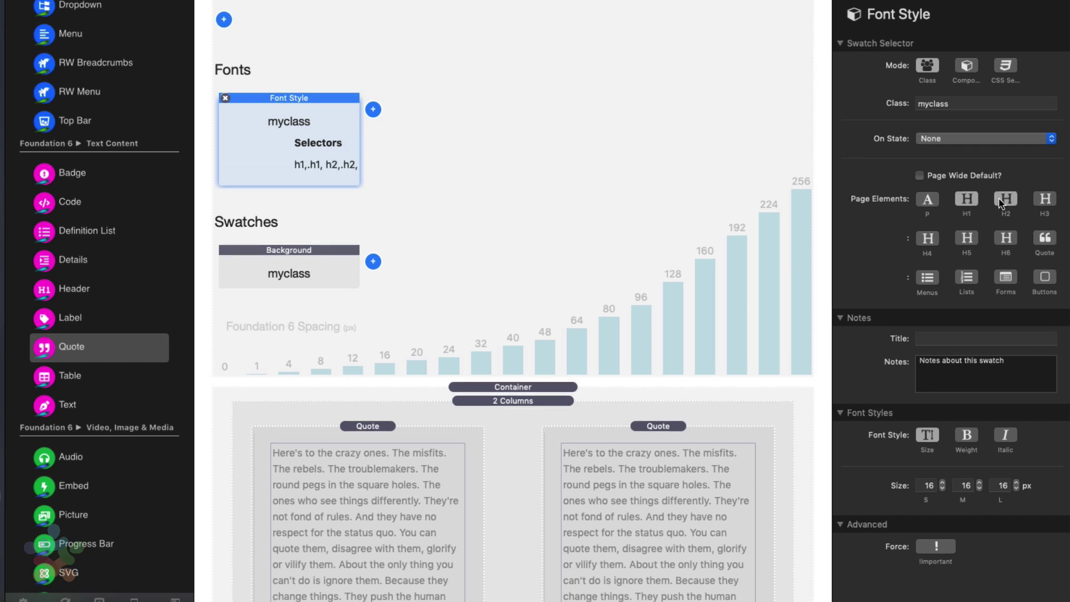
click(1044, 199)
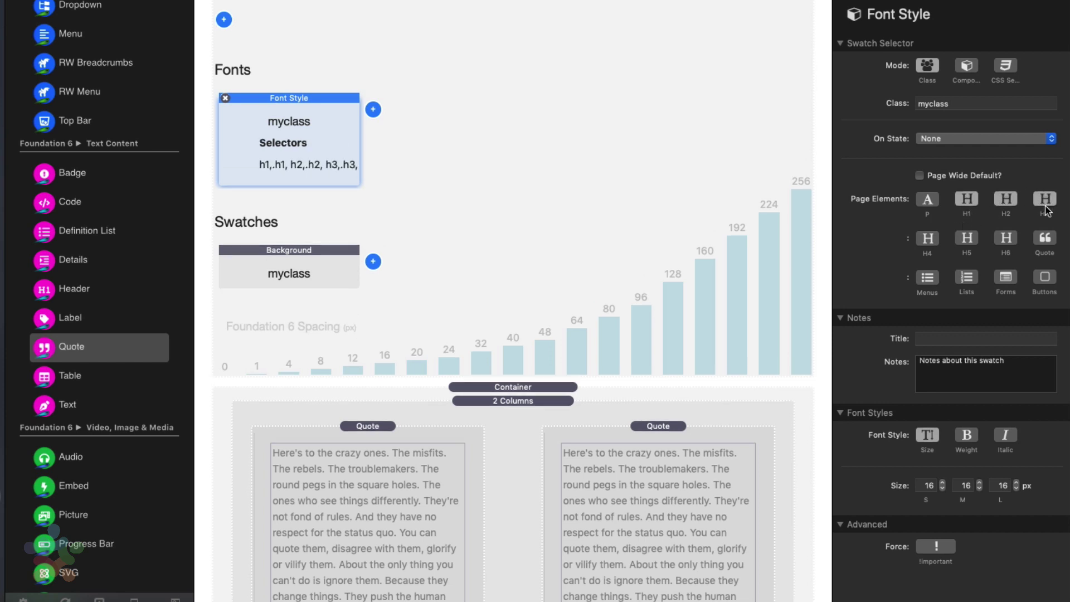
click(1004, 245)
click(968, 247)
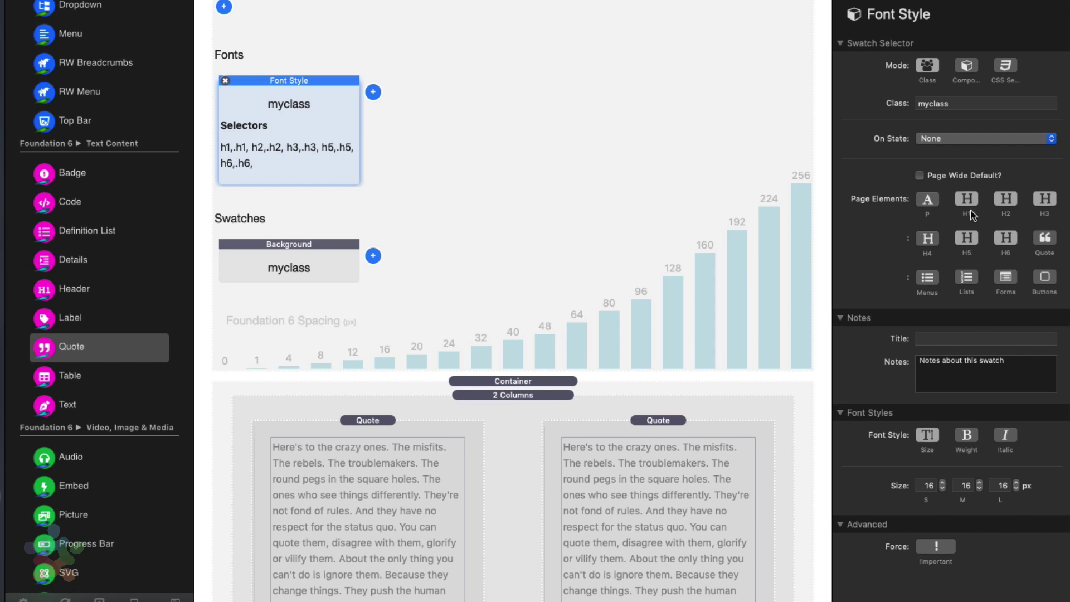
Switch the orange Background swatch to CSS Selector mode and enter p as the selector
click(331, 261)
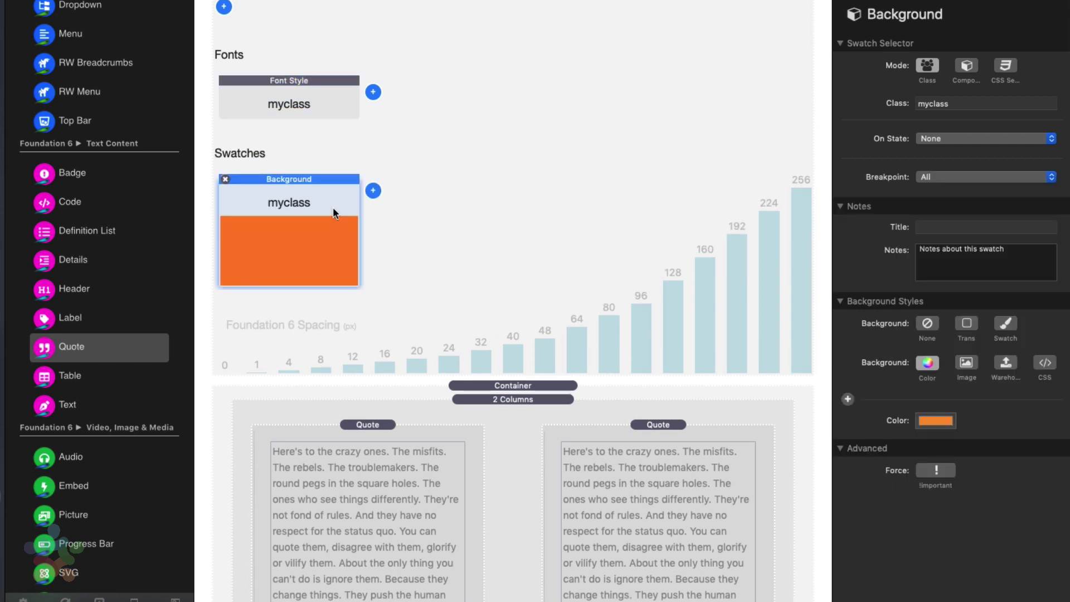
click(1006, 67)
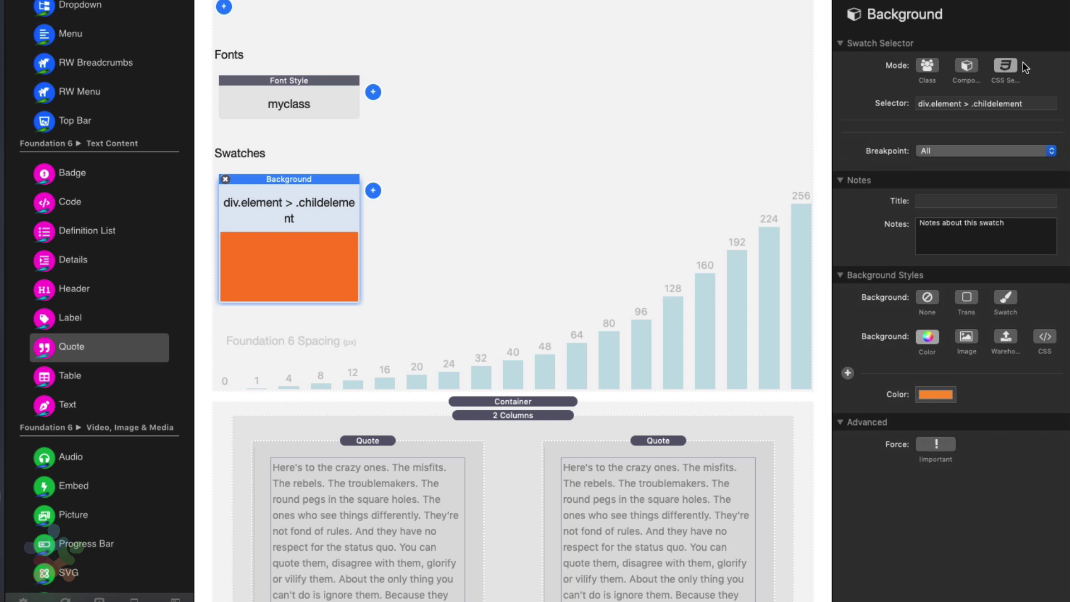
double_click(977, 103)
triple_click(978, 103)
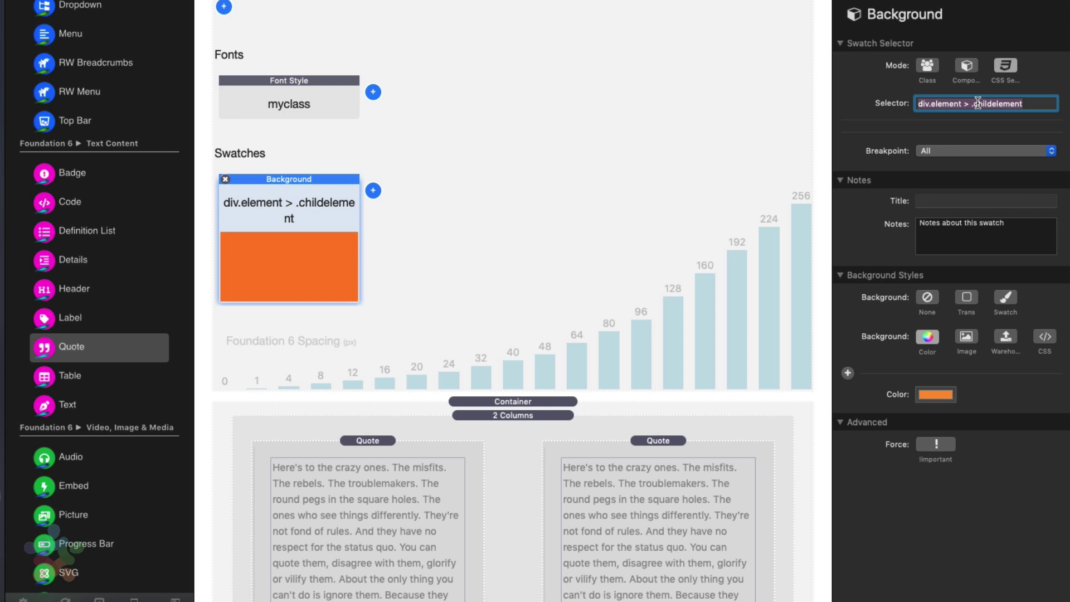
text(p)
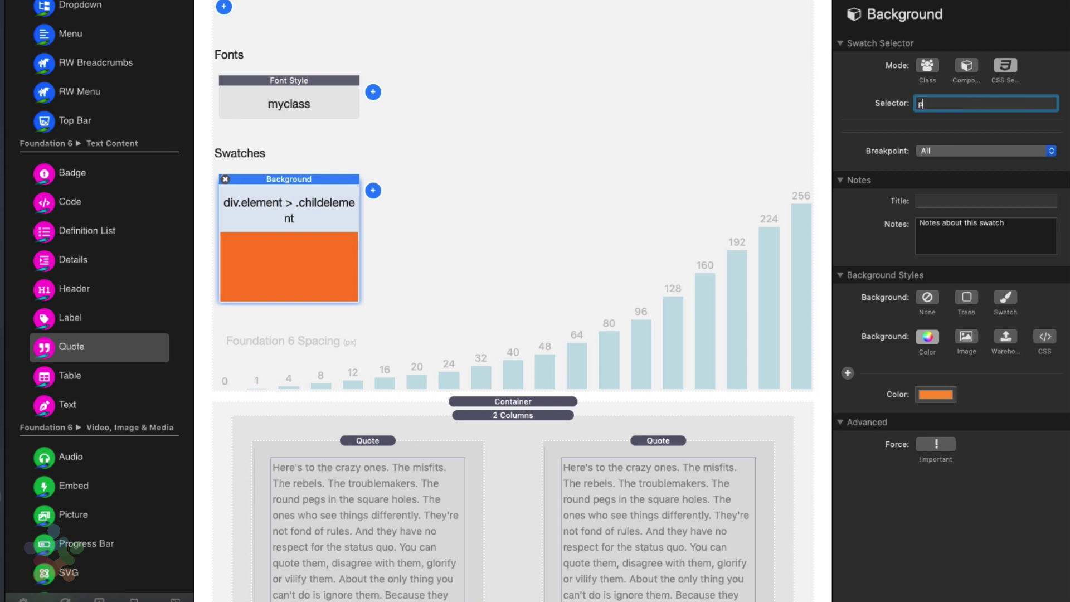
key(Tab)
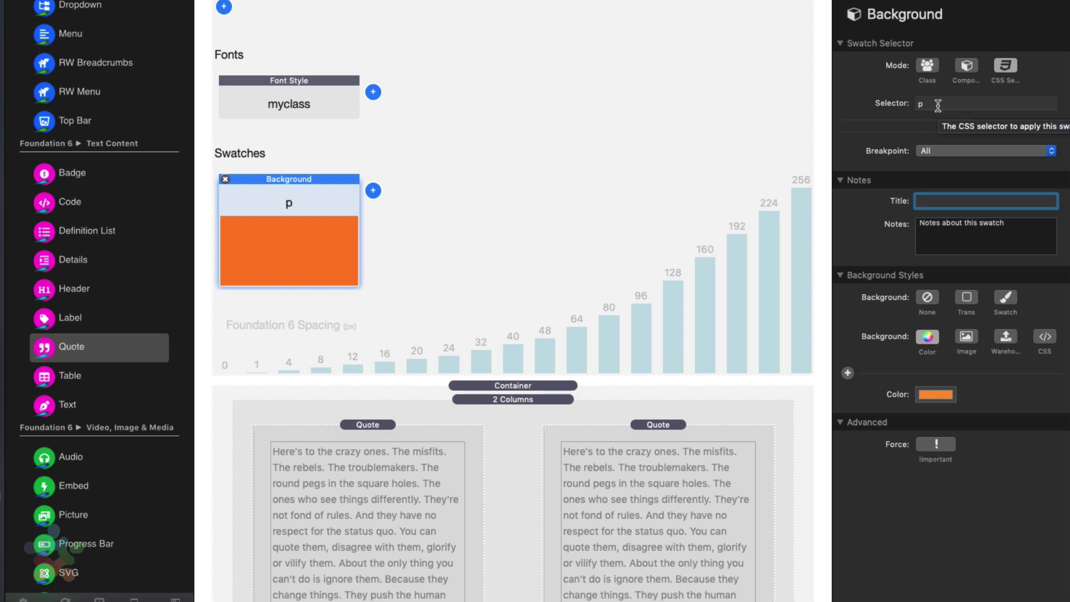
Change the selector to 'h3, h4, h5' so the section headings turn orange
click(937, 106)
key(BackSpace)
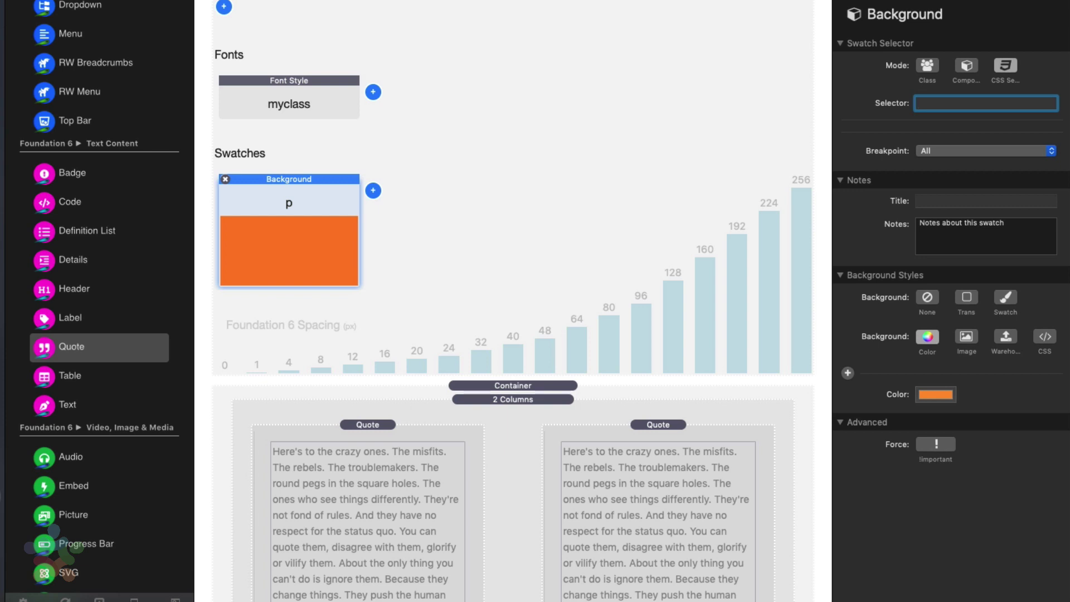
text(h3)
key(Tab)
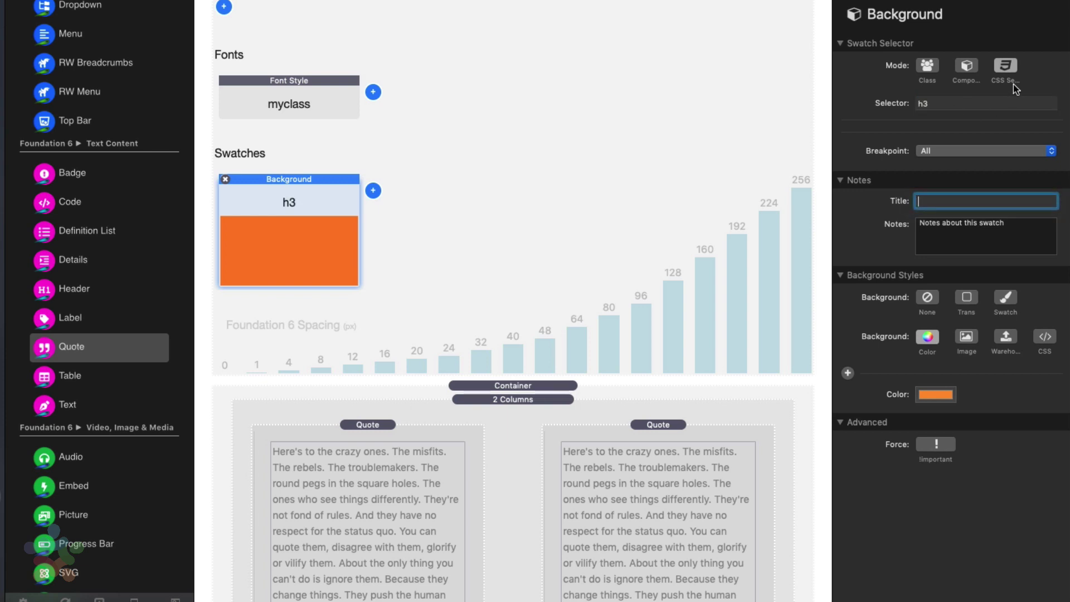
click(969, 105)
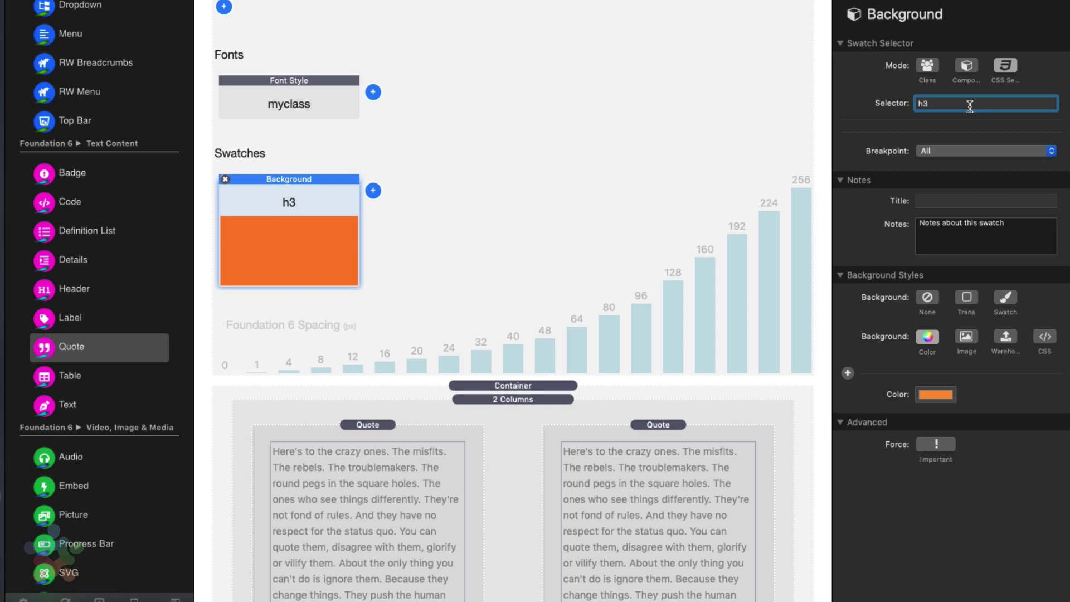
text(, h4, h5)
key(Return)
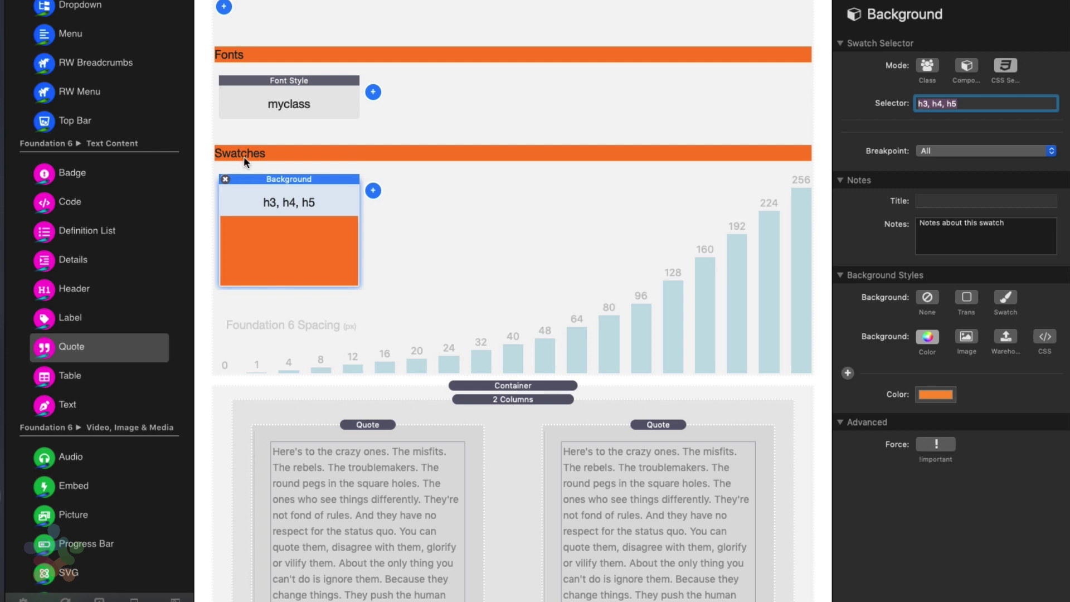
scroll(256, 154, up, 2)
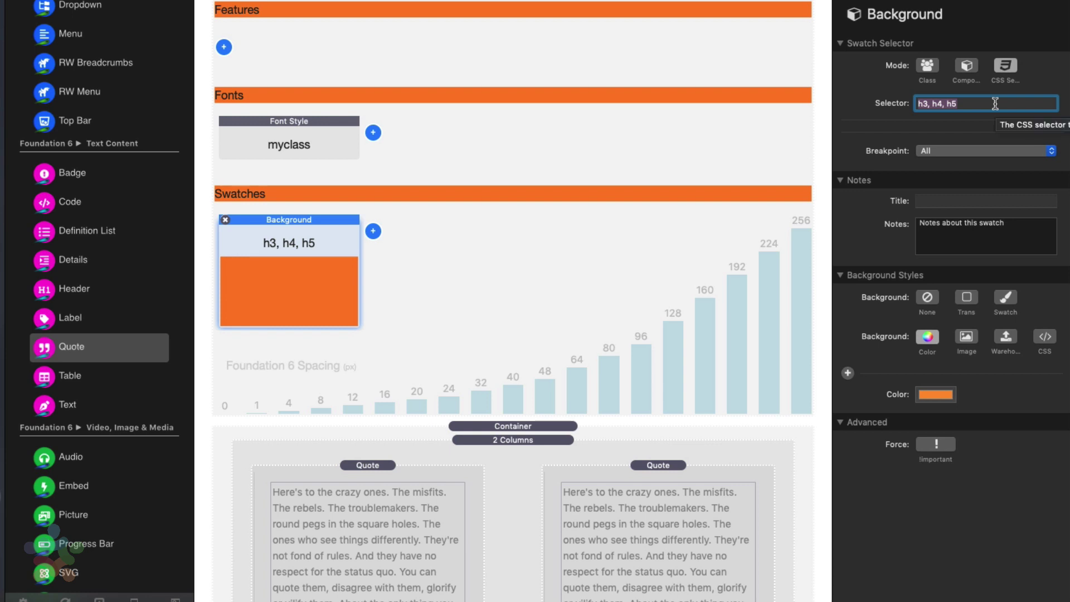
click(995, 104)
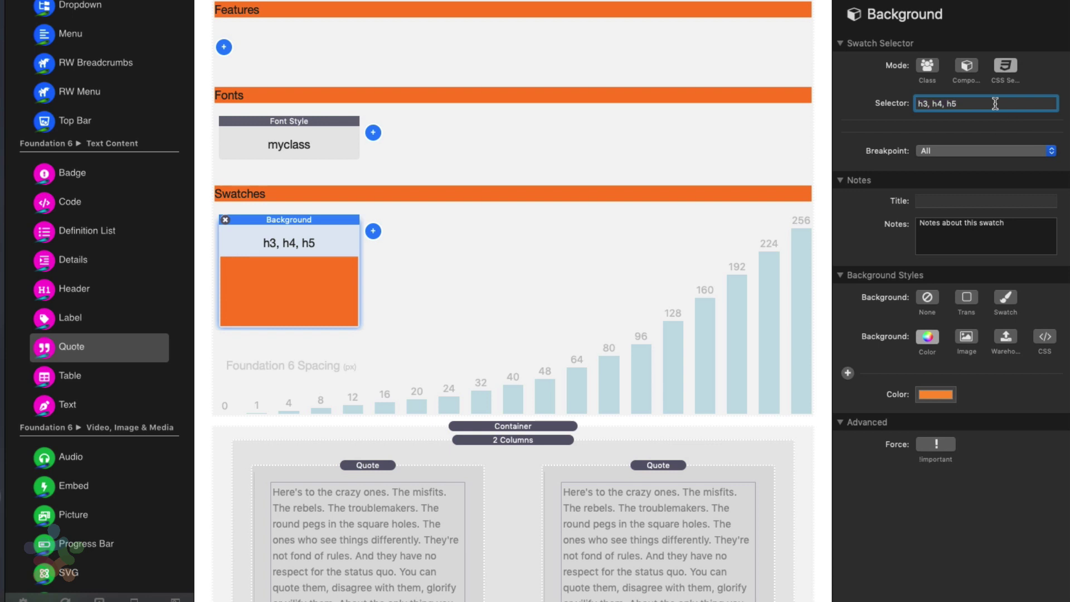